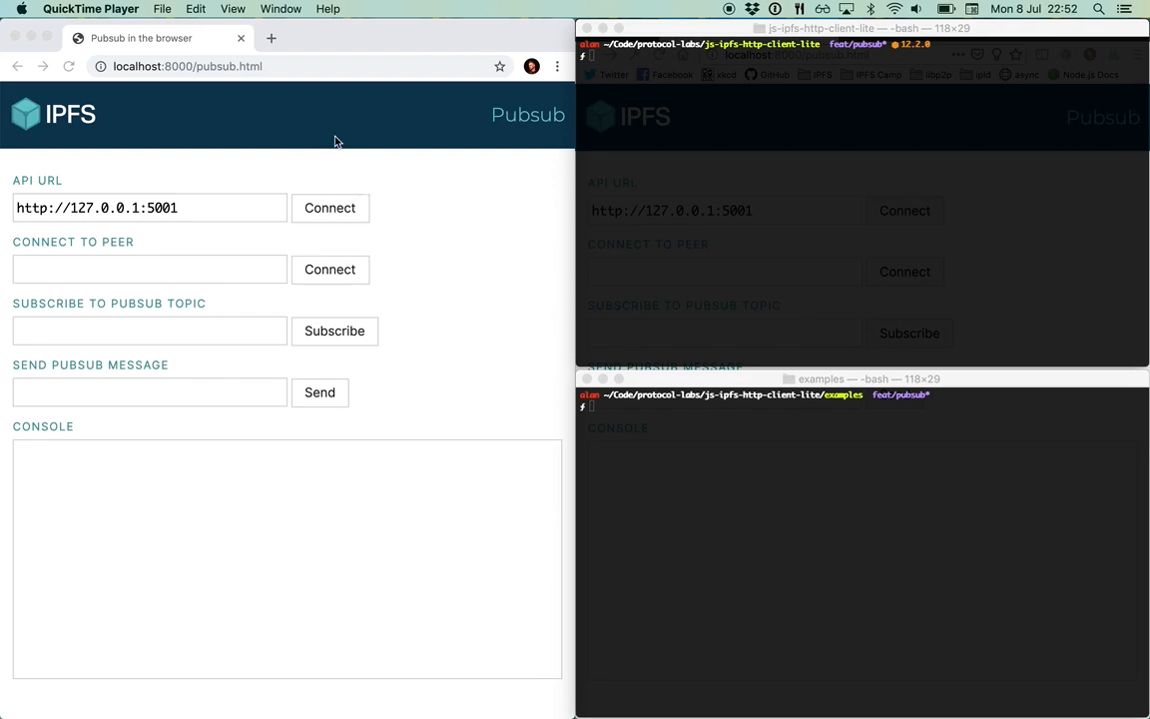
Step: Run jsipfs daemon and ipfs daemon with --enable-pubsub-experiment in the two terminals until both report ready
{"action": "left_click", "coordinate": [738, 146]}
{"action": "type", "text": "clear"}
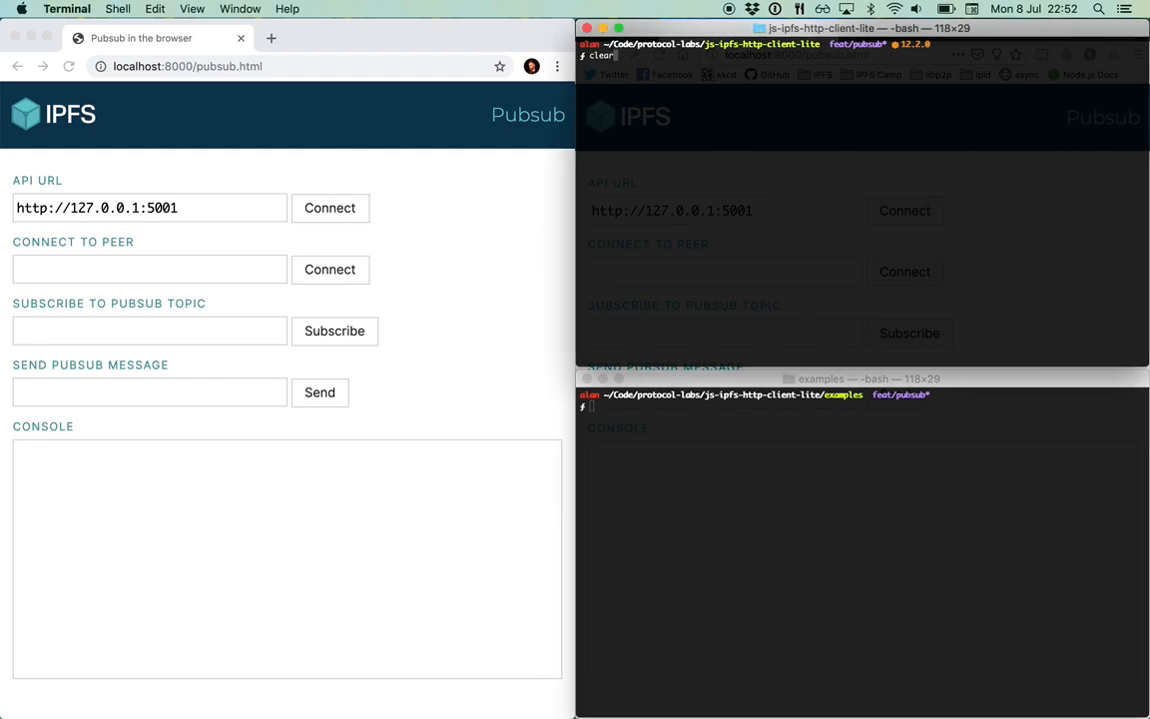
{"action": "type", "text": "jsipfs daemon --enable-pubsub-experiment"}
{"action": "key", "text": "Return"}
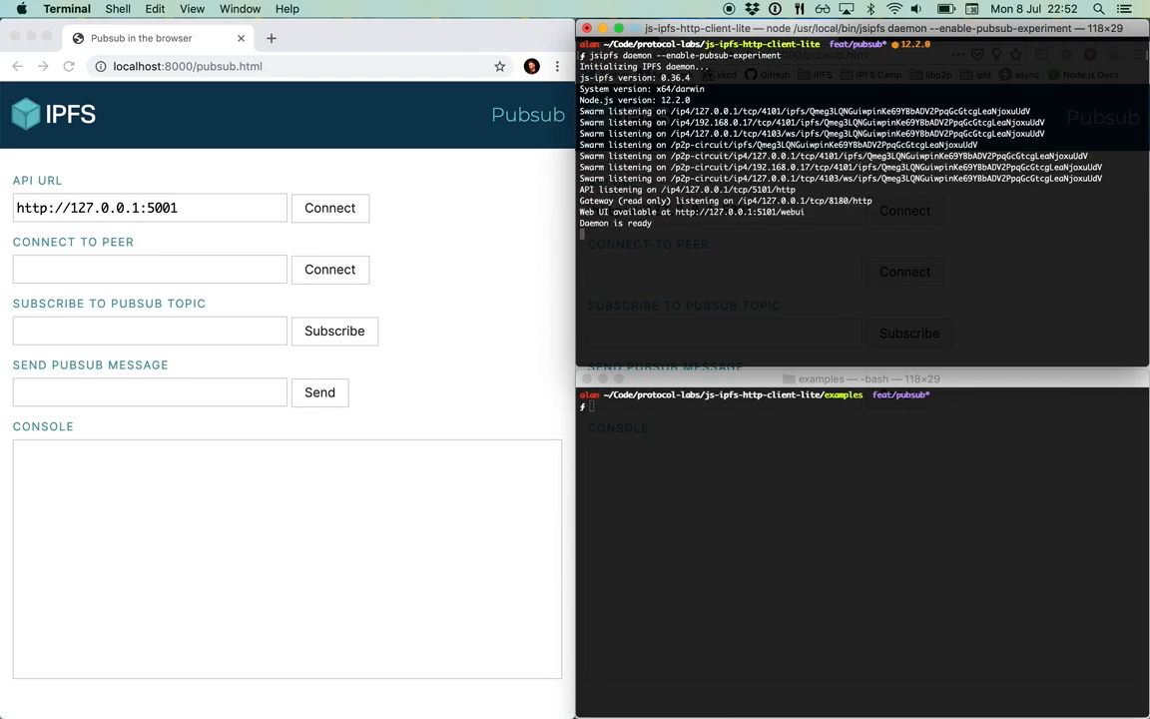
{"action": "left_click", "coordinate": [780, 508]}
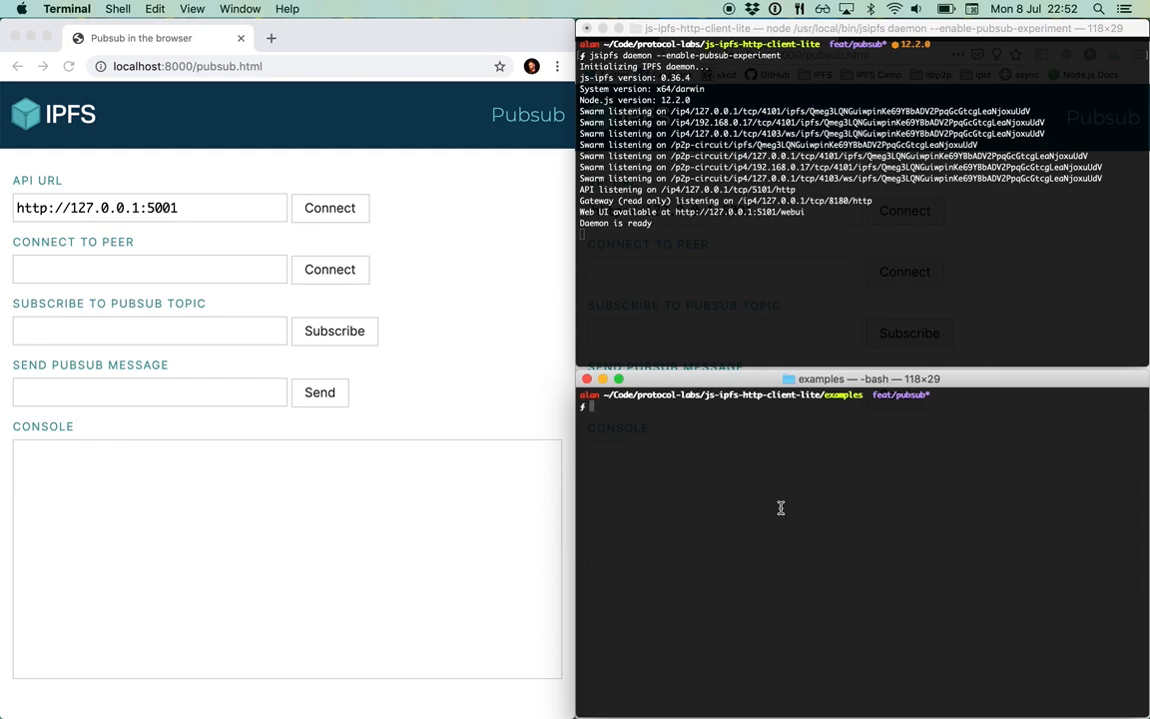
{"action": "left_click", "coordinate": [862, 406]}
{"action": "type", "text": "clearipfs daemon --enable-pubsub-experiment"}
{"action": "key", "text": "Return"}
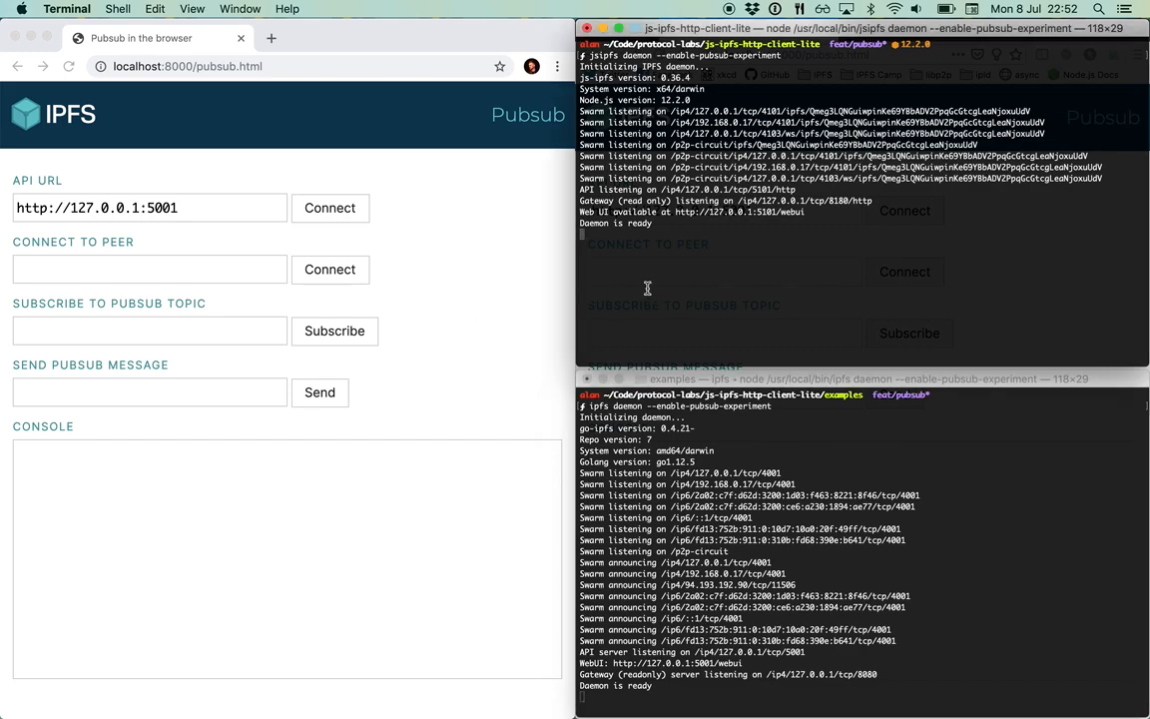
{"action": "left_click", "coordinate": [450, 254]}
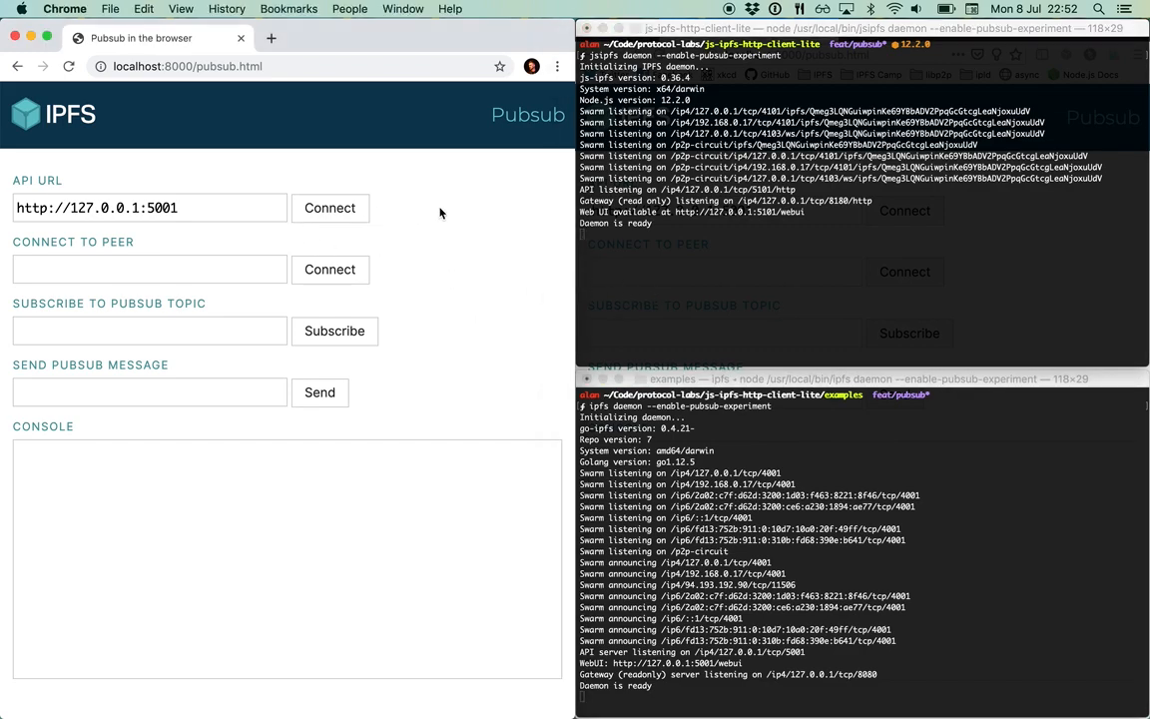
{"action": "left_click", "coordinate": [330, 207]}
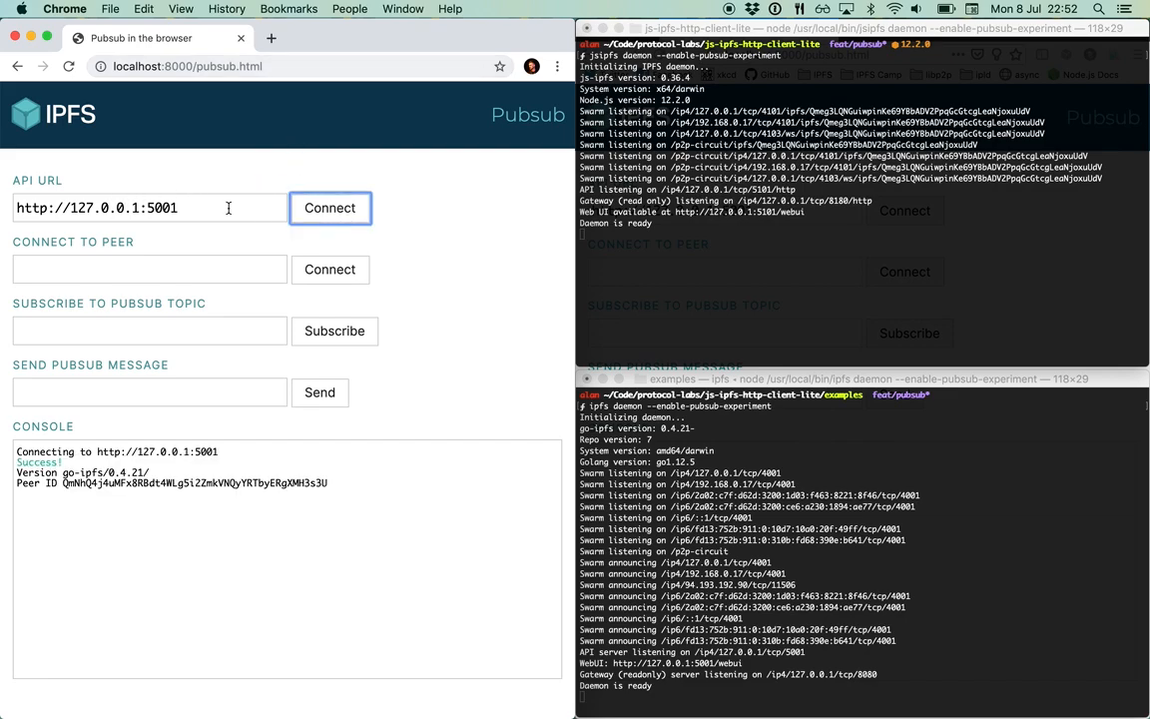
{"action": "right_click", "coordinate": [67, 473]}
{"action": "key", "text": "Escape"}
{"action": "triple_click", "coordinate": [140, 471]}
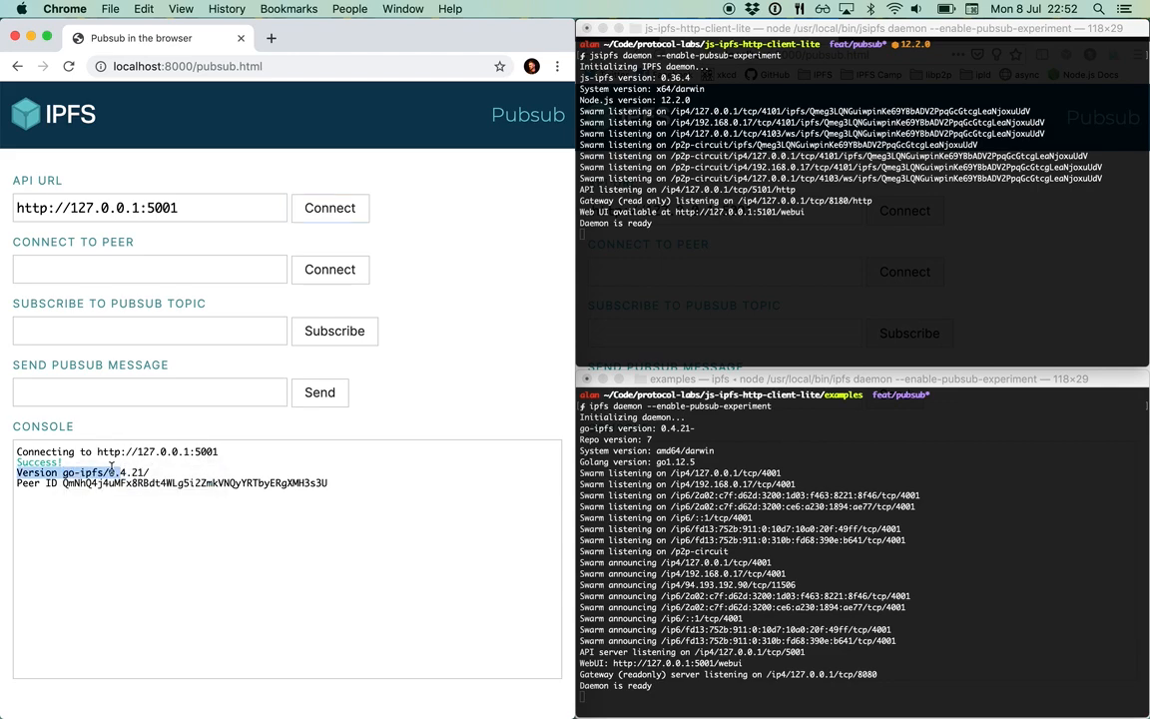
{"action": "left_click", "coordinate": [176, 478]}
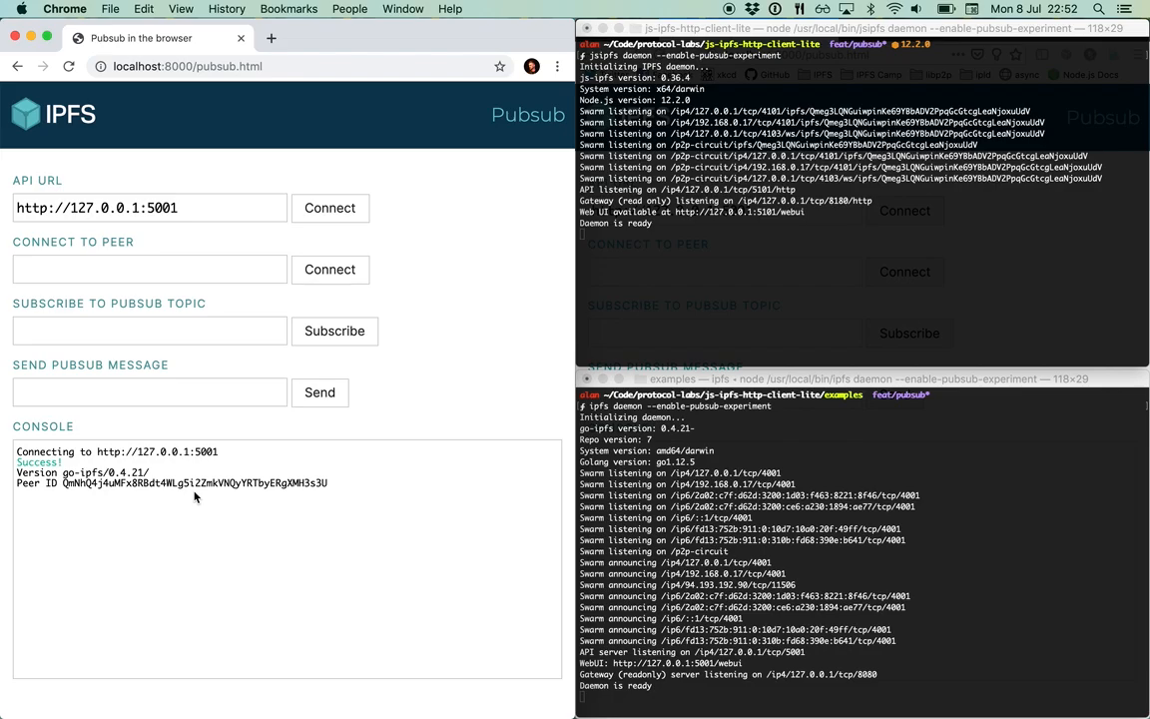
{"action": "double_click", "coordinate": [214, 482]}
{"action": "left_click", "coordinate": [250, 470]}
Step: Change the right page's API URL port from 5001 to 5101 and connect it to the js-ipfs daemon
{"action": "key", "text": "ctrl+Up"}
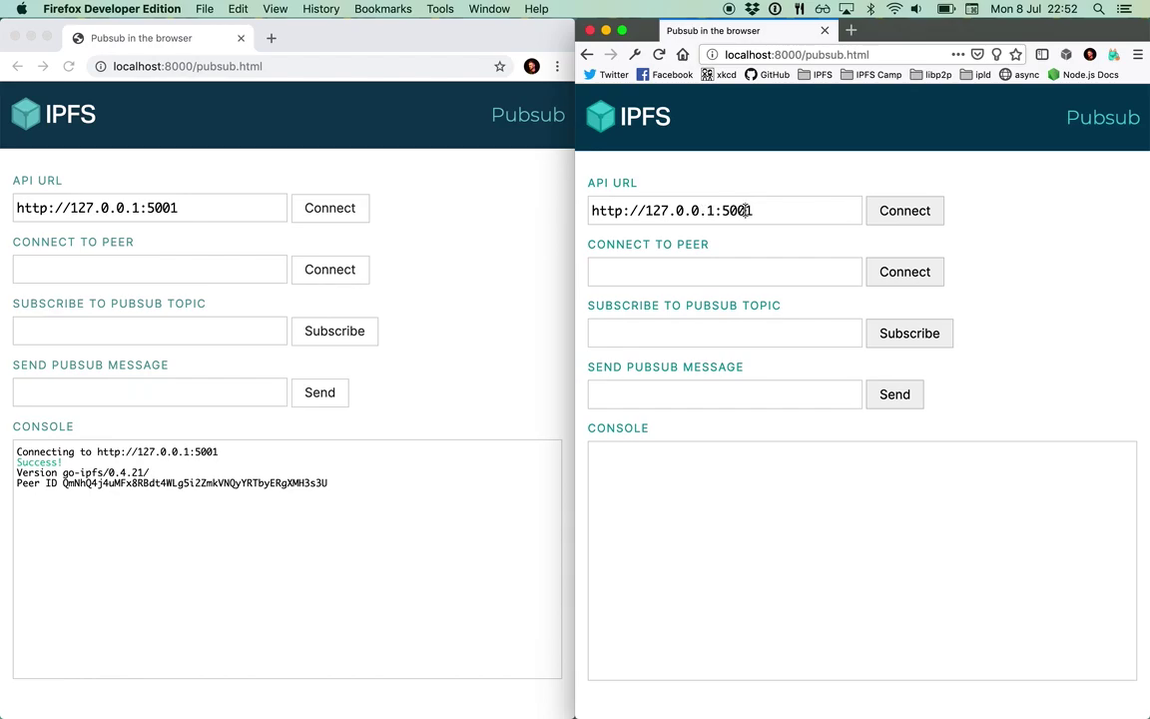
{"action": "double_click", "coordinate": [737, 207]}
{"action": "key", "text": "ctrl+Up"}
{"action": "left_click", "coordinate": [879, 230]}
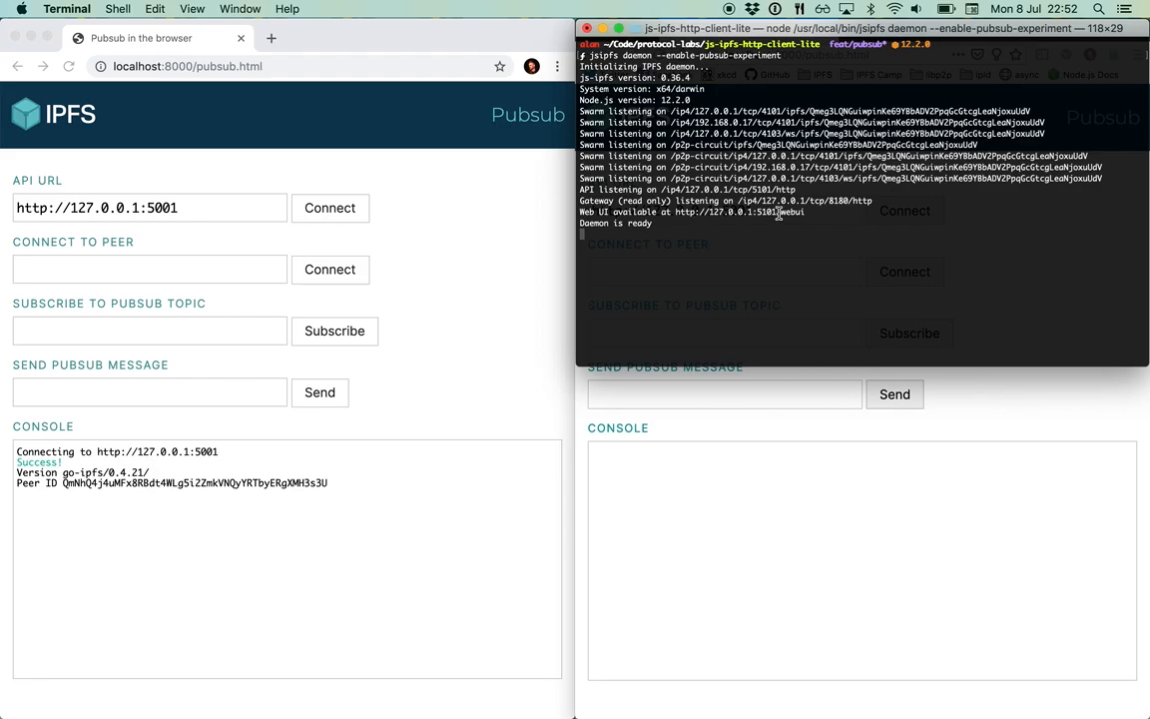
{"action": "key", "text": "ctrl+Up"}
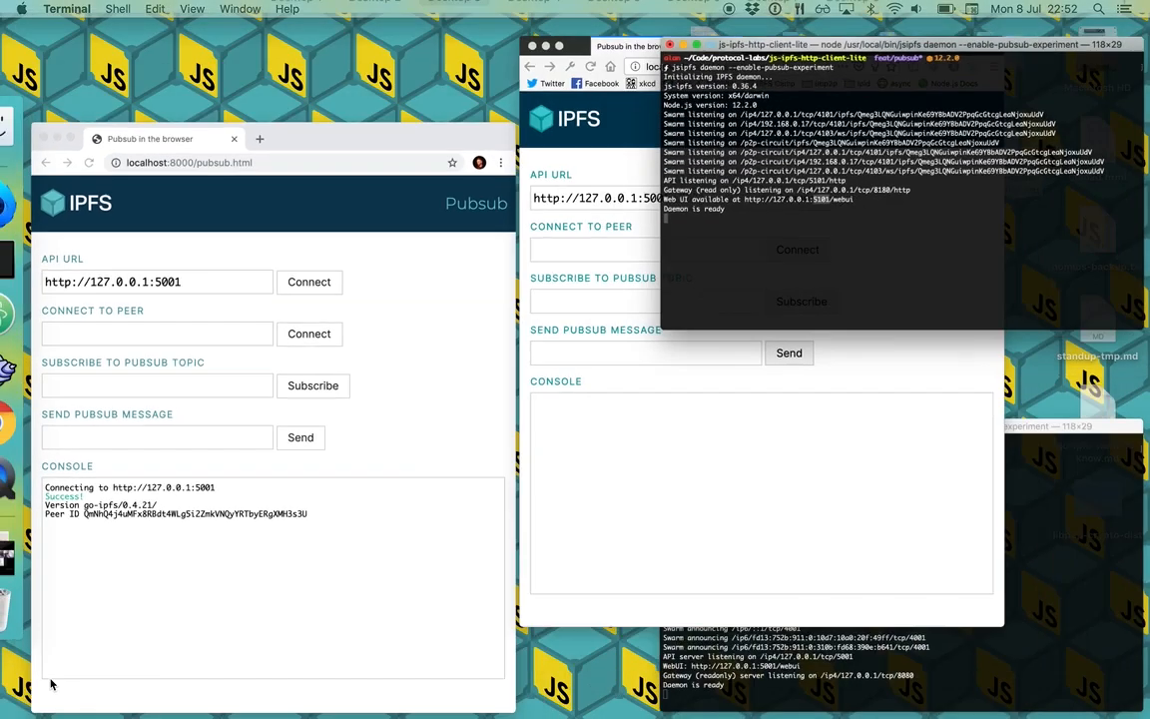
{"action": "left_click", "coordinate": [631, 302]}
{"action": "double_click", "coordinate": [737, 210]}
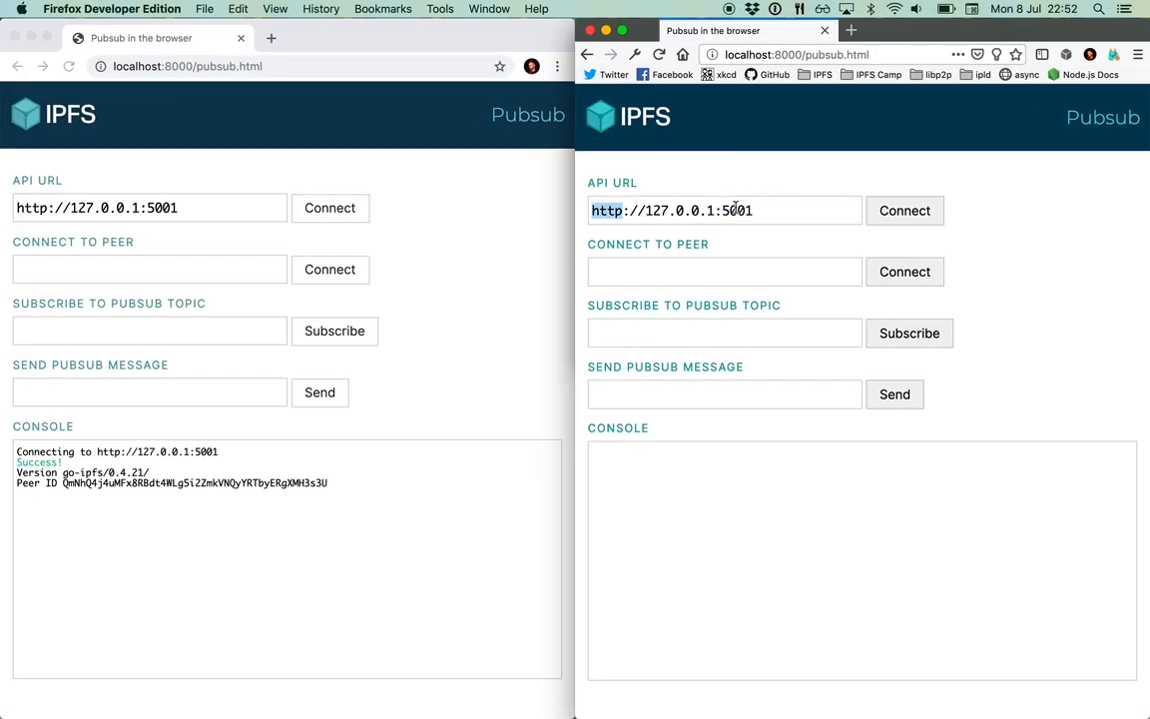
{"action": "key", "text": "ctrl+c"}
{"action": "type", "text": "1"}
{"action": "left_click", "coordinate": [929, 215]}
Step: Highlight js-ipfs/0.36.4 and its peer ID, then select the first swarm listening address in the jsipfs terminal
{"action": "left_click_drag", "start_coordinate": [719, 476], "coordinate": [639, 476]}
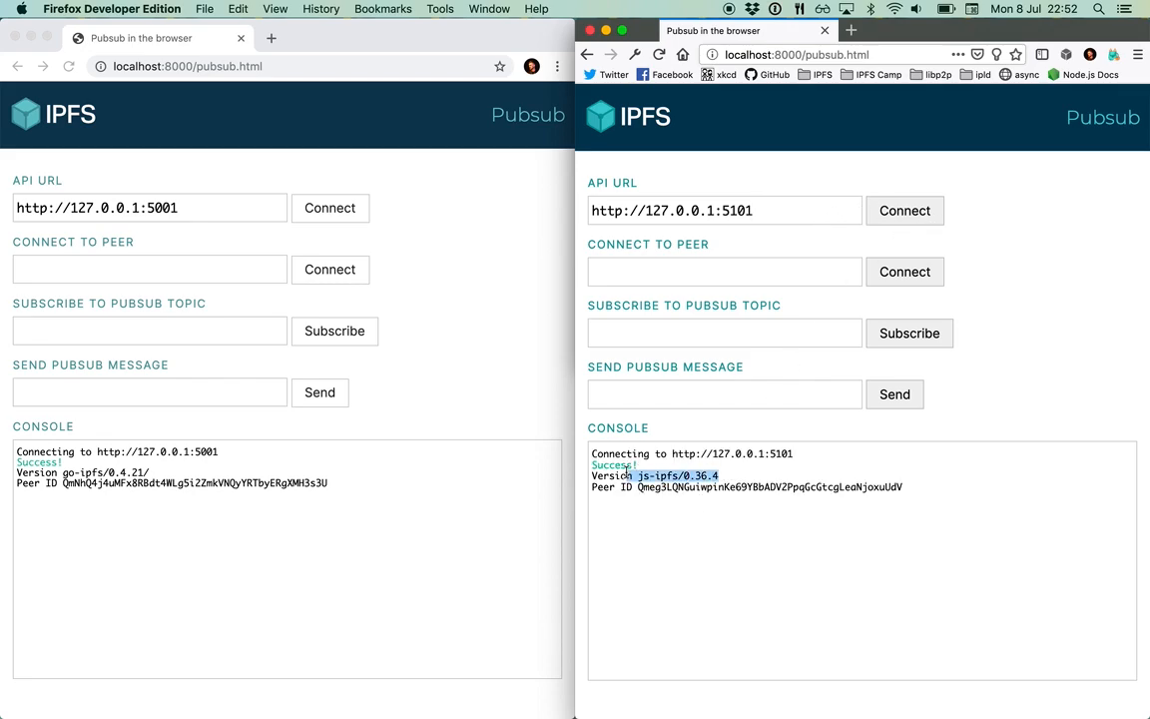
{"action": "left_click", "coordinate": [666, 477]}
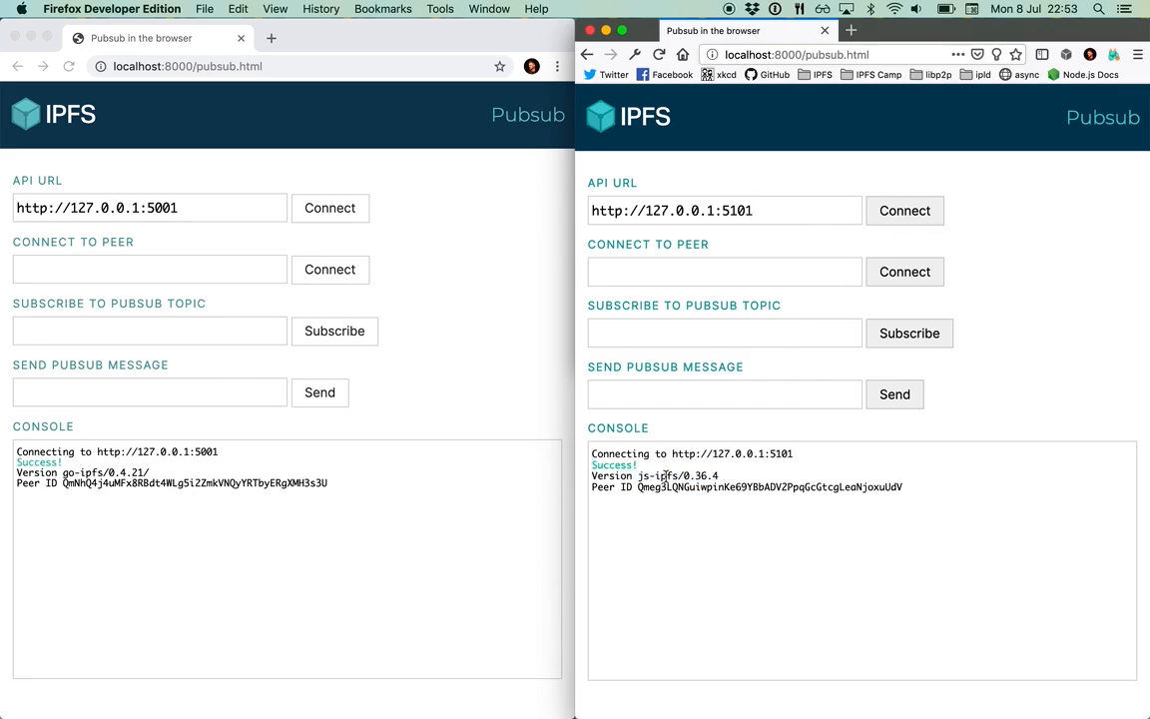
{"action": "double_click", "coordinate": [769, 487]}
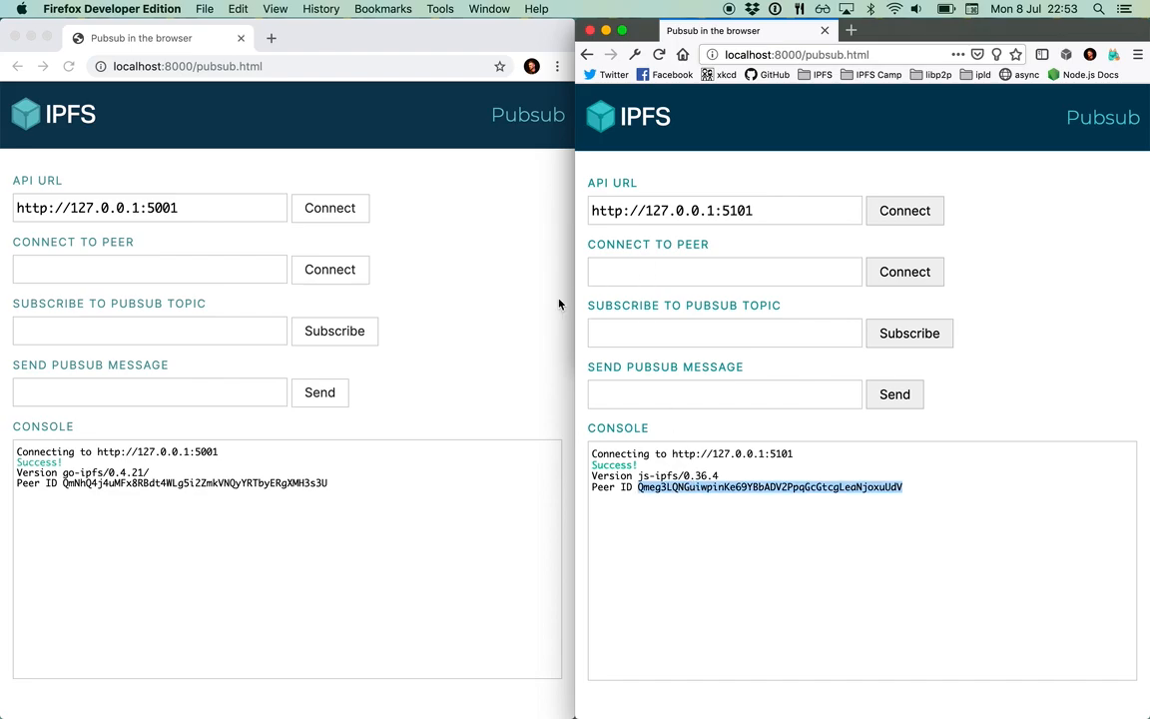
{"action": "key", "text": "ctrl+Up"}
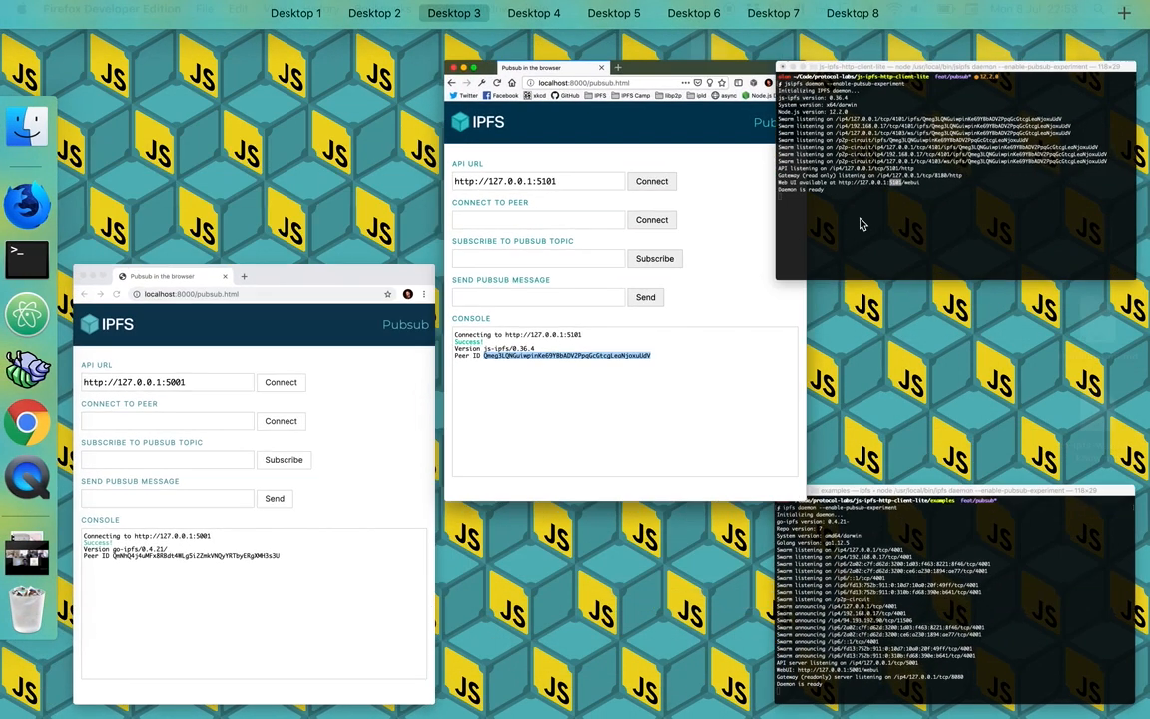
{"action": "left_click", "coordinate": [873, 225]}
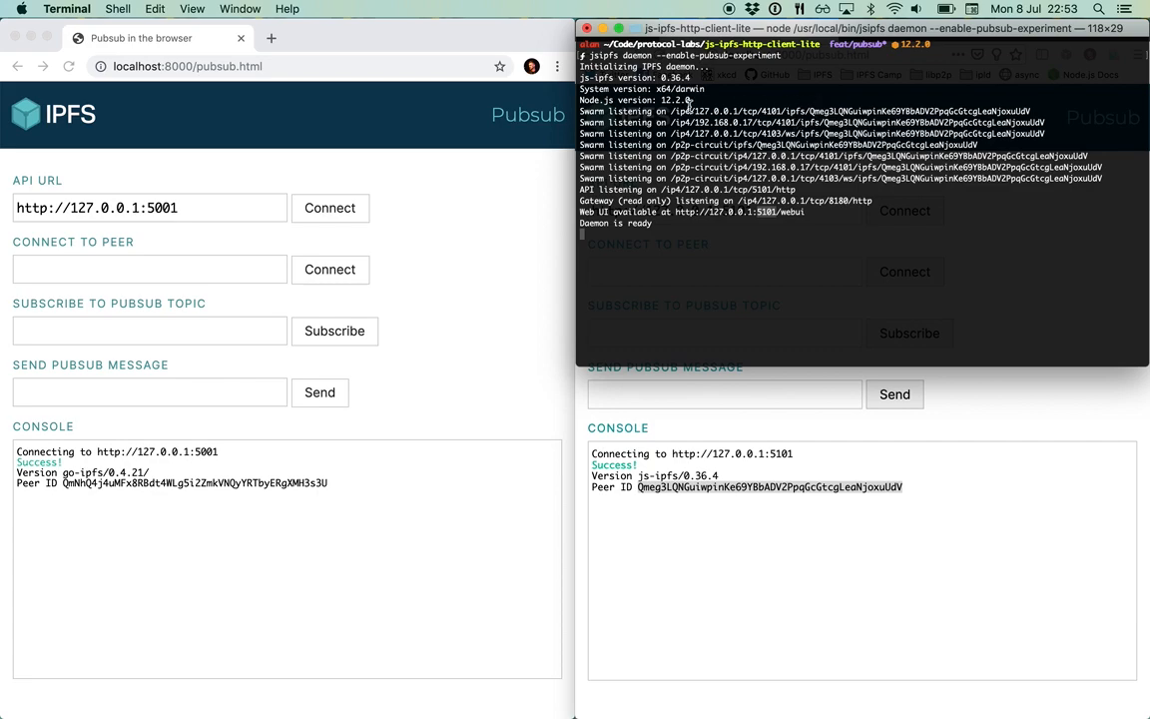
{"action": "left_click_drag", "start_coordinate": [669, 112], "coordinate": [1045, 112]}
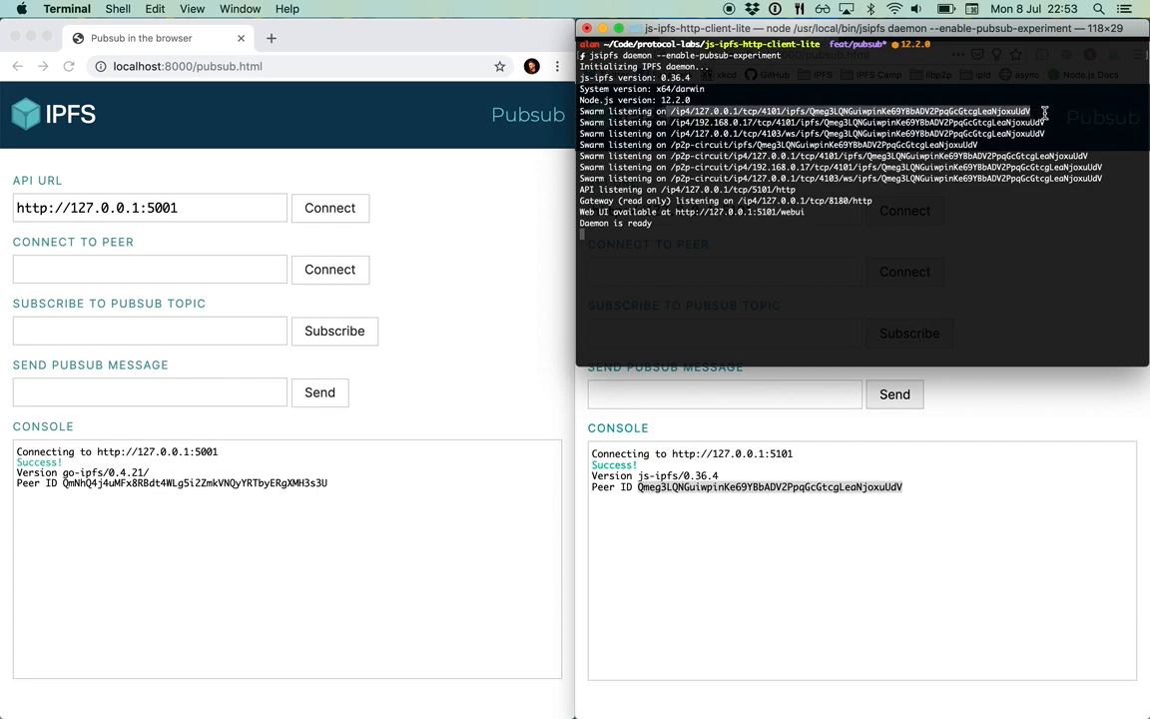
{"action": "left_click", "coordinate": [128, 257]}
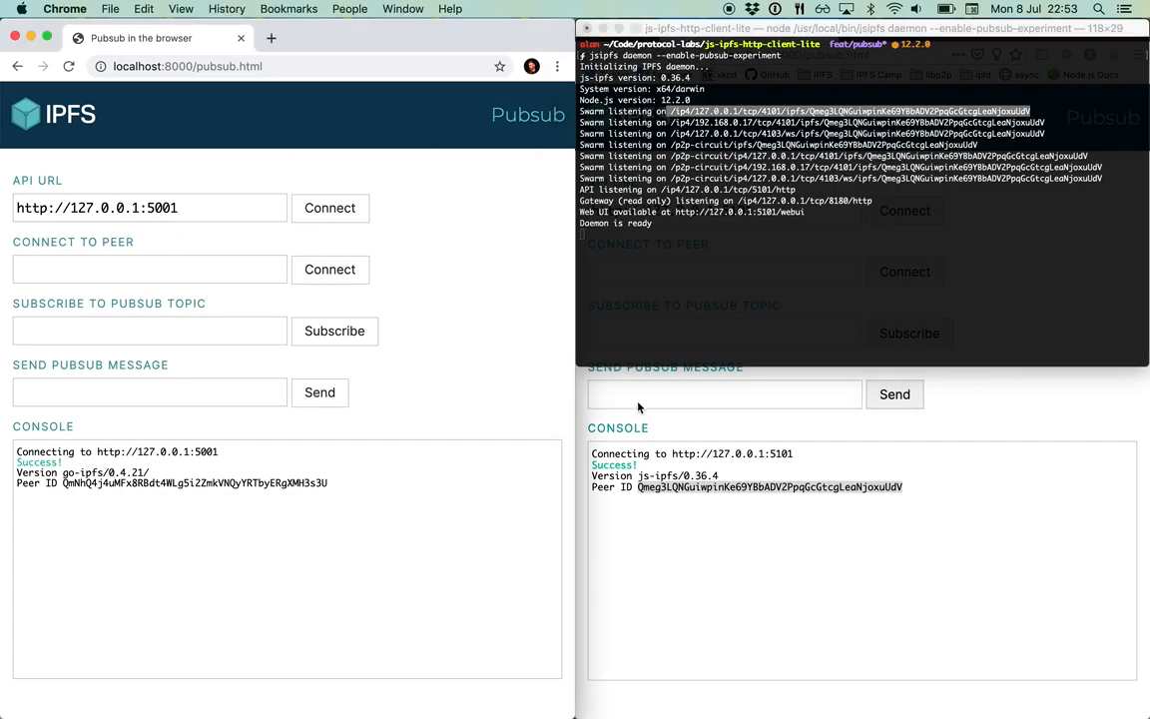
Step: Paste the js-IPFS multiaddr into Connect to Peer on the go-IPFS page and connect, listing its 25 swarm peers
{"action": "left_click", "coordinate": [144, 270]}
{"action": "key", "text": "super+v"}
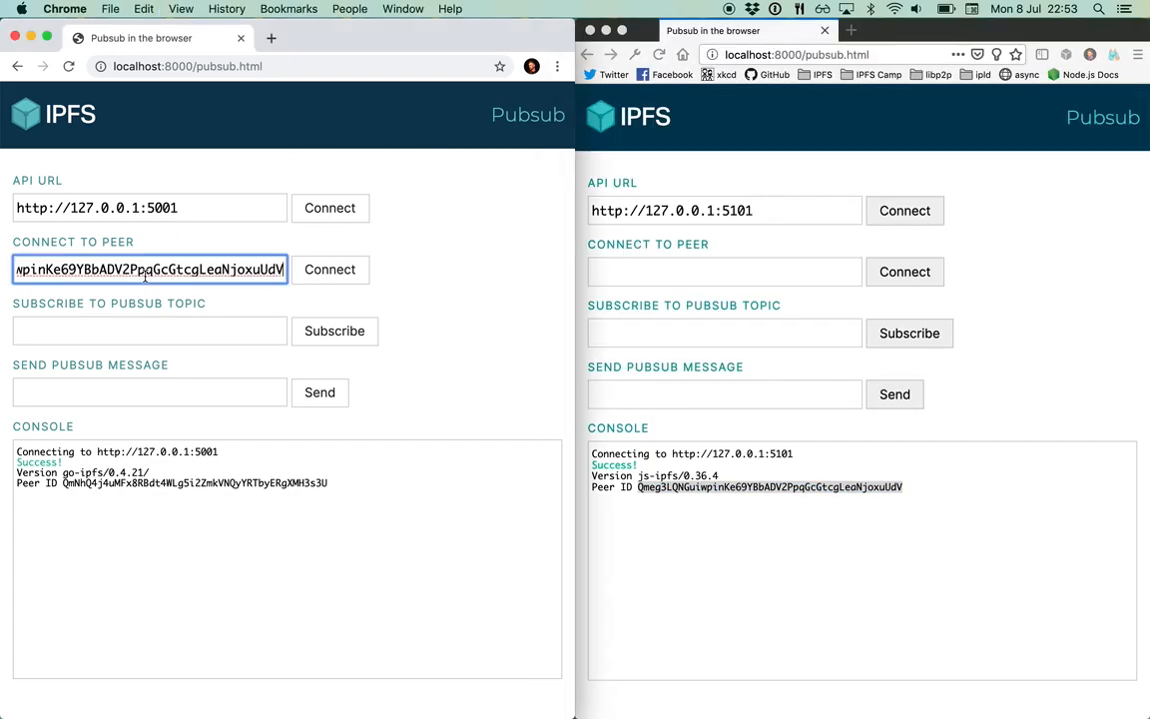
{"action": "scroll", "coordinate": [144, 269], "scroll_direction": "left", "scroll_amount": 10}
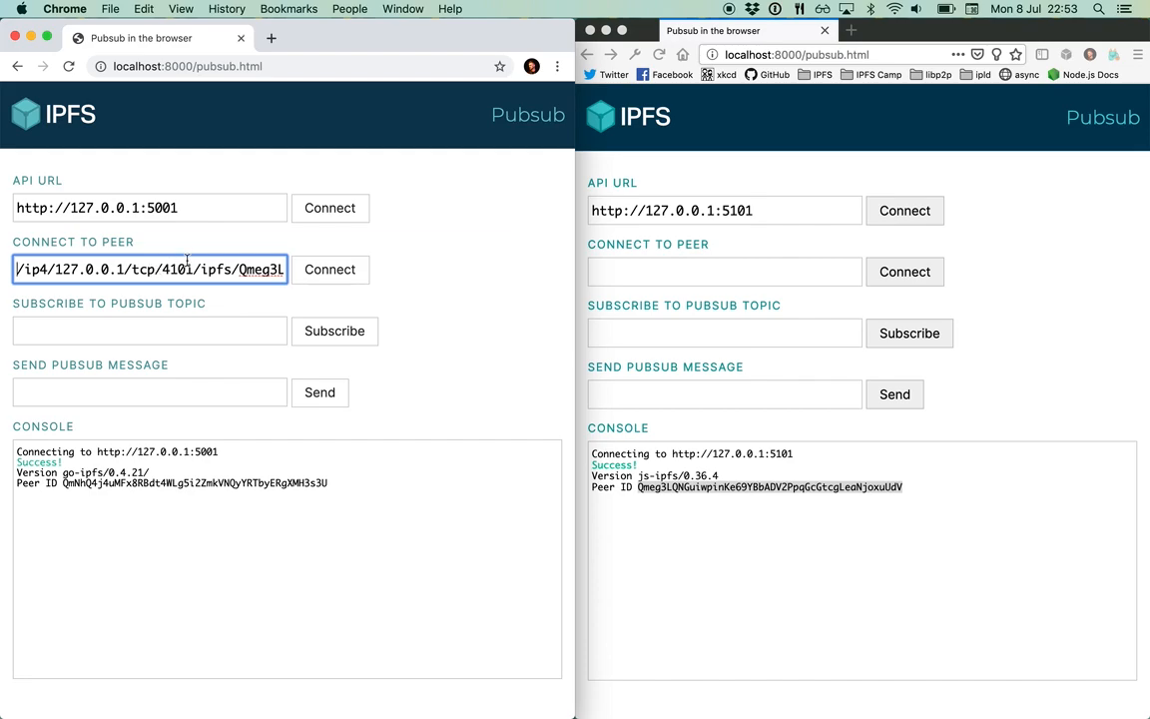
{"action": "left_click", "coordinate": [330, 270]}
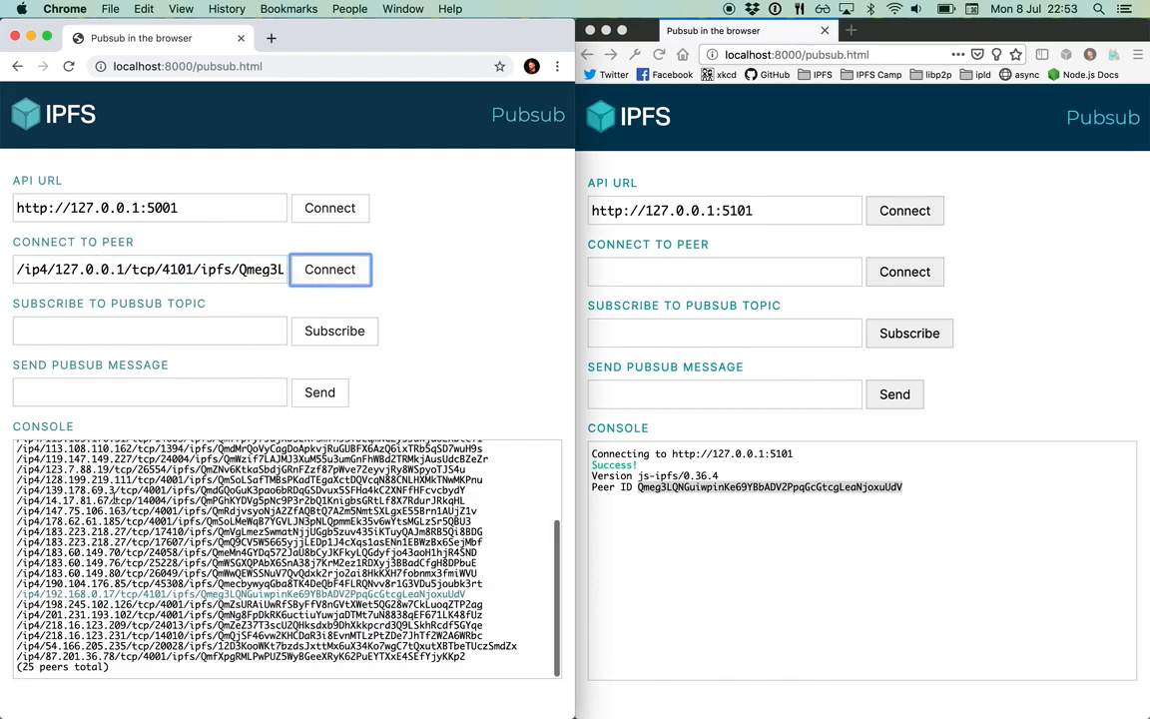
{"action": "scroll", "coordinate": [246, 519], "scroll_direction": "up", "scroll_amount": 5}
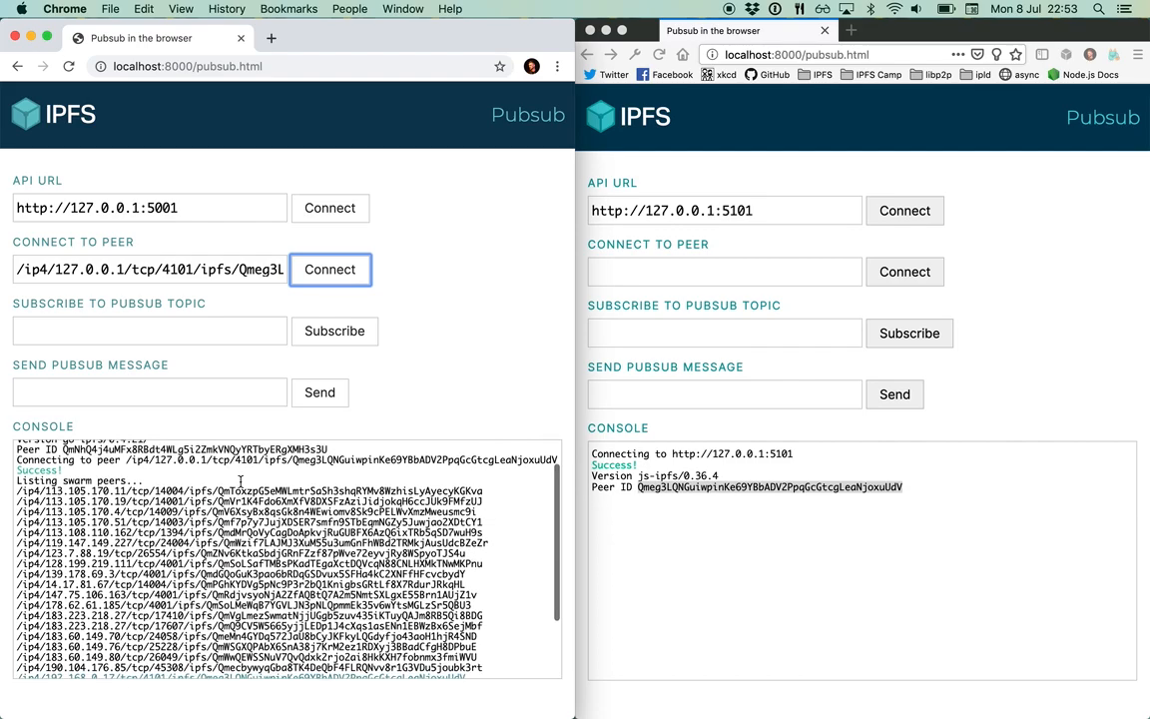
{"action": "scroll", "coordinate": [246, 519], "scroll_direction": "up", "scroll_amount": 5}
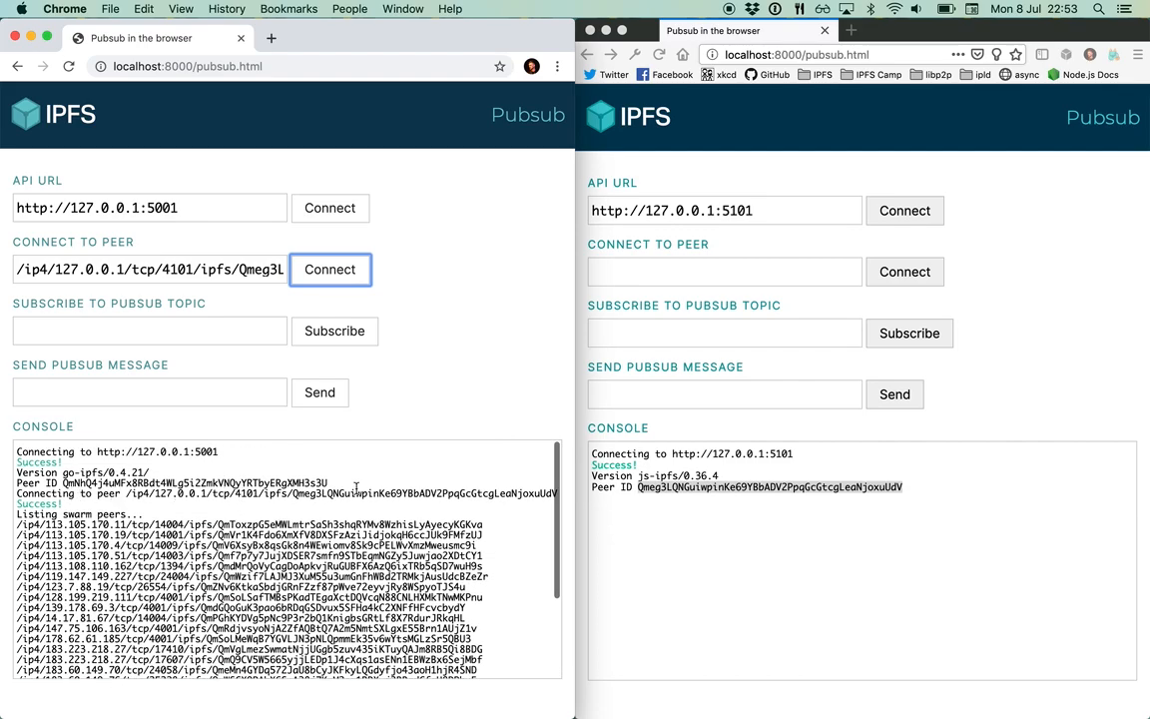
{"action": "scroll", "coordinate": [105, 507], "scroll_direction": "down", "scroll_amount": 3}
{"action": "scroll", "coordinate": [105, 507], "scroll_direction": "down", "scroll_amount": 3}
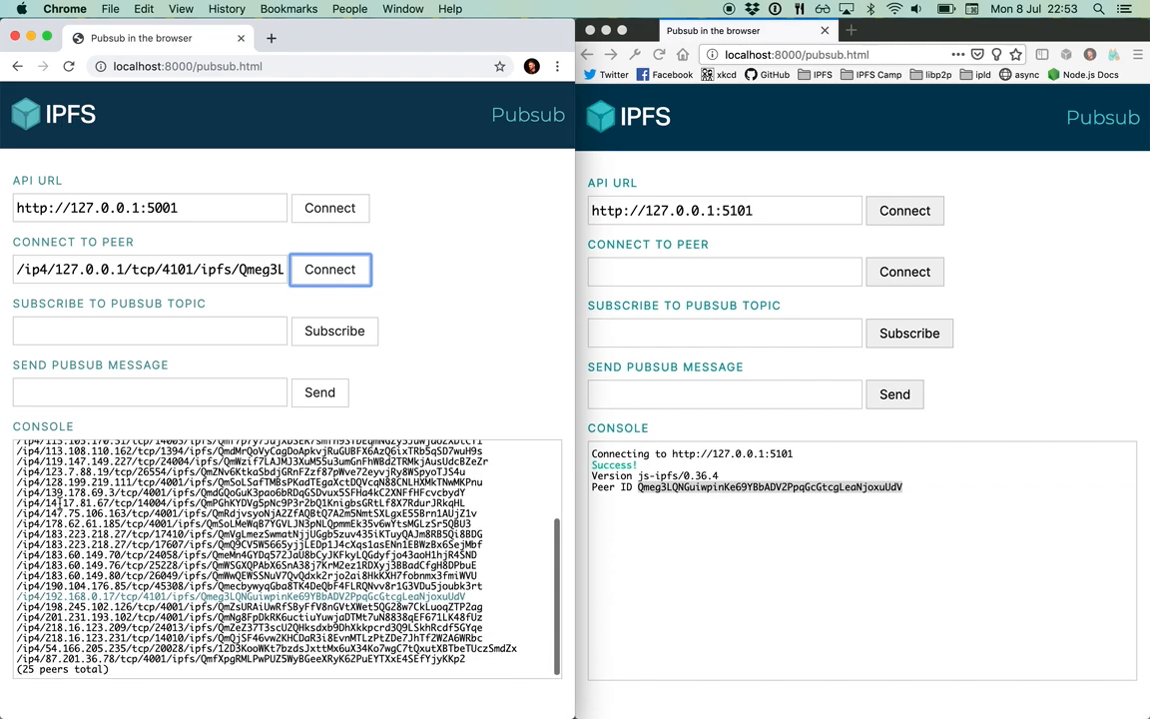
{"action": "scroll", "coordinate": [105, 507], "scroll_direction": "up", "scroll_amount": 5}
{"action": "scroll", "coordinate": [104, 507], "scroll_direction": "down", "scroll_amount": 5}
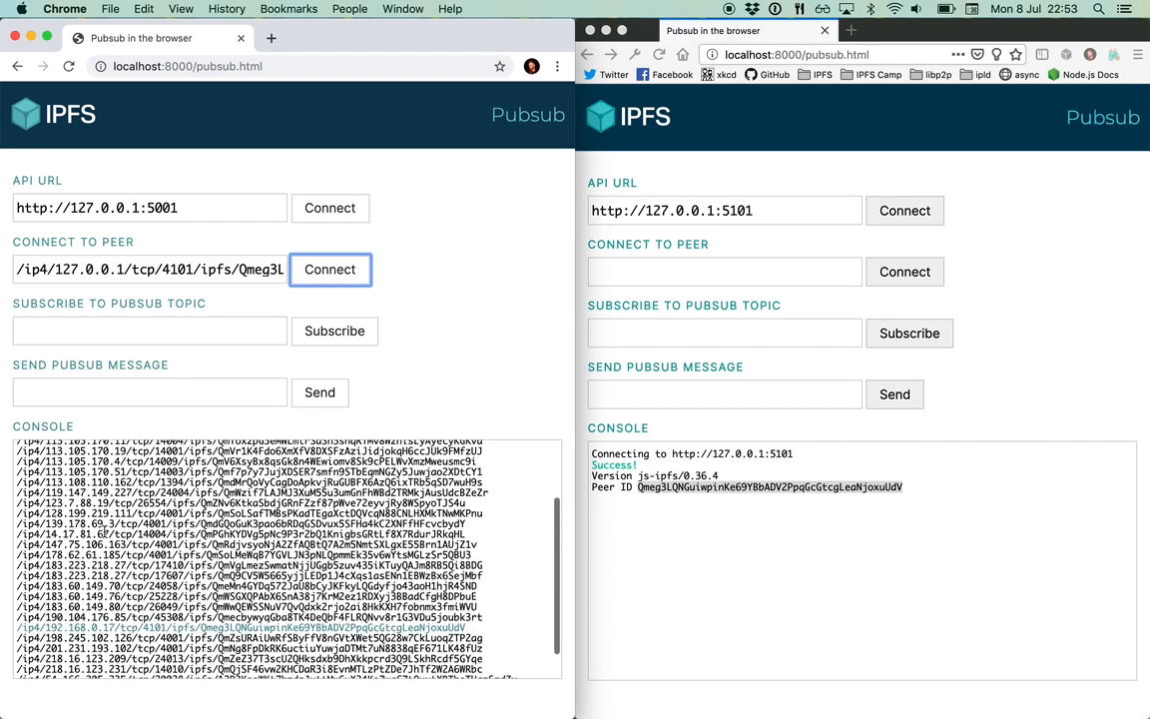
{"action": "scroll", "coordinate": [105, 507], "scroll_direction": "down", "scroll_amount": 3}
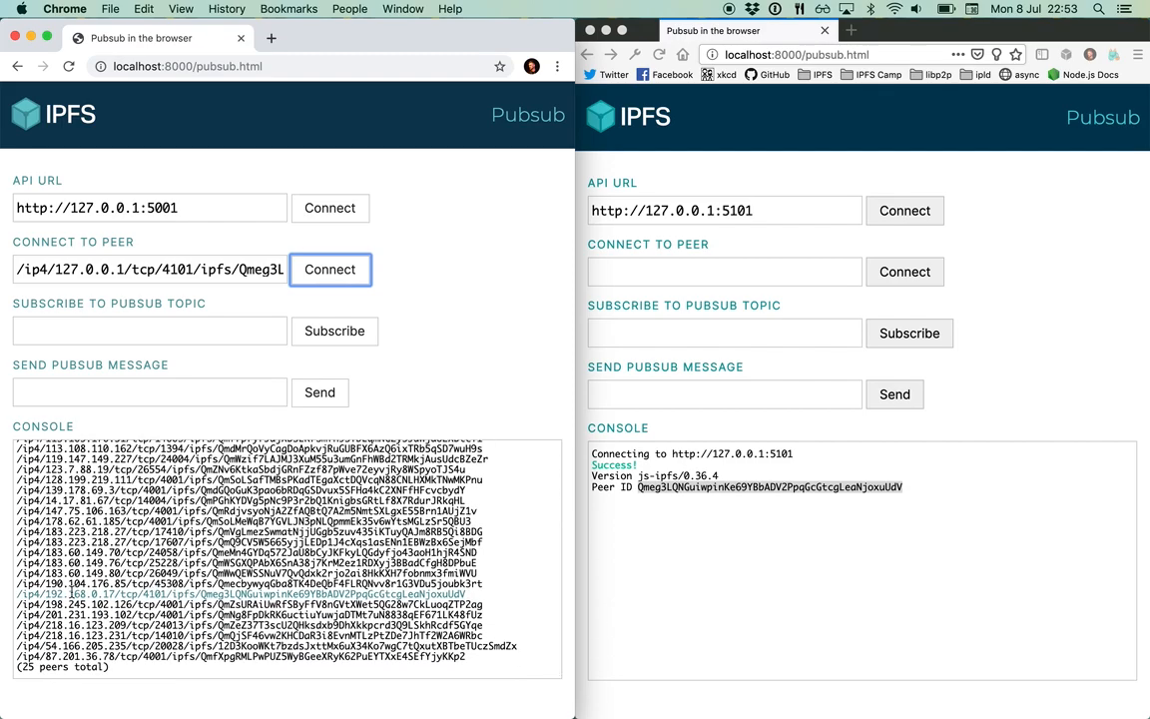
{"action": "left_click", "coordinate": [289, 529]}
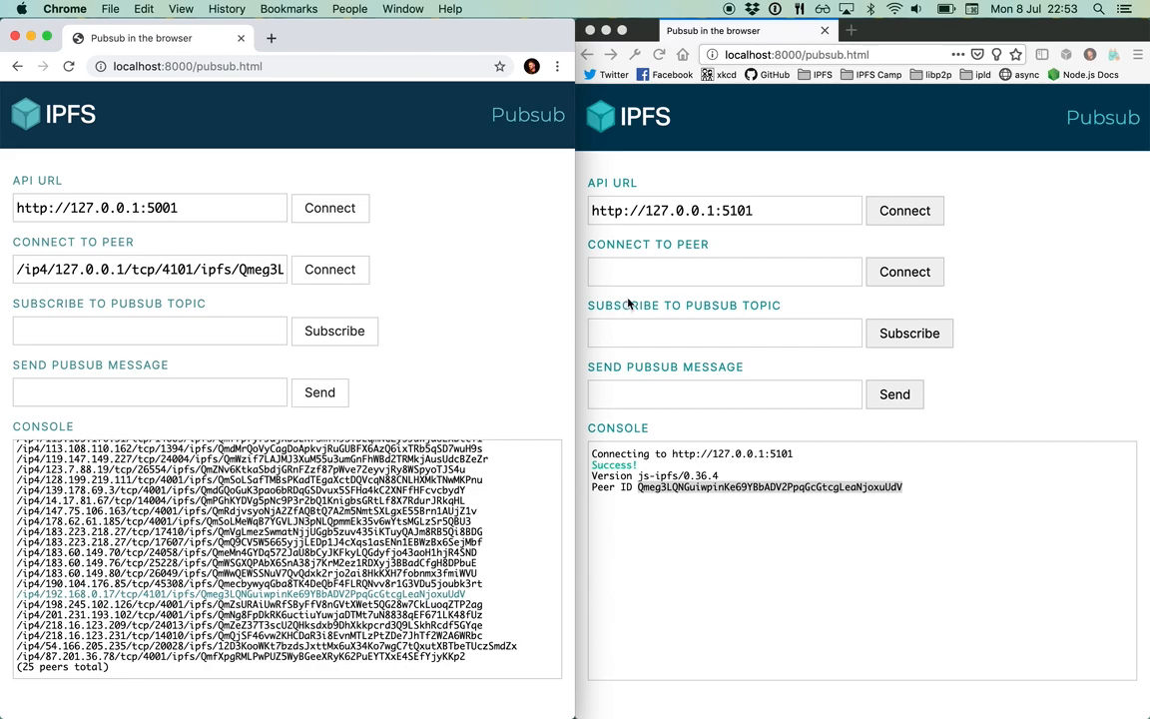
{"action": "left_click", "coordinate": [167, 330]}
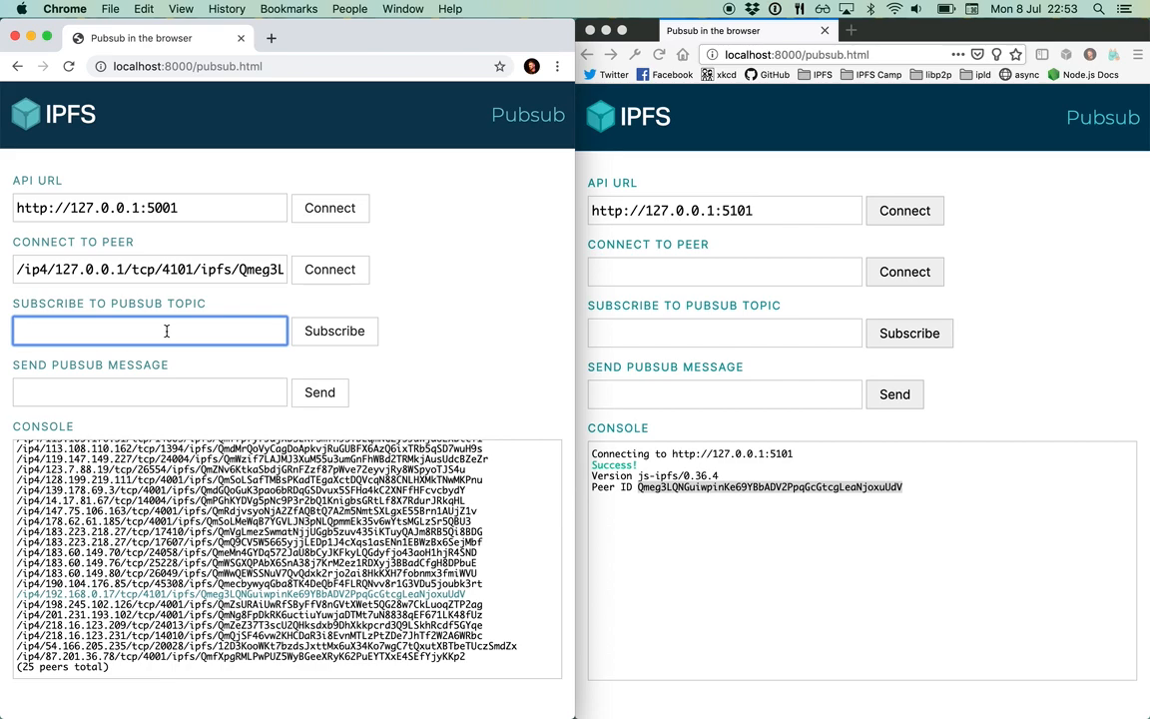
{"action": "type", "text": "shi"}
Step: Enter shopping in the Subscribe to Pubsub Topic field and subscribe the go-IPFS page to it
{"action": "key", "text": "BackSpace"}
{"action": "type", "text": "opping"}
{"action": "left_click", "coordinate": [345, 337]}
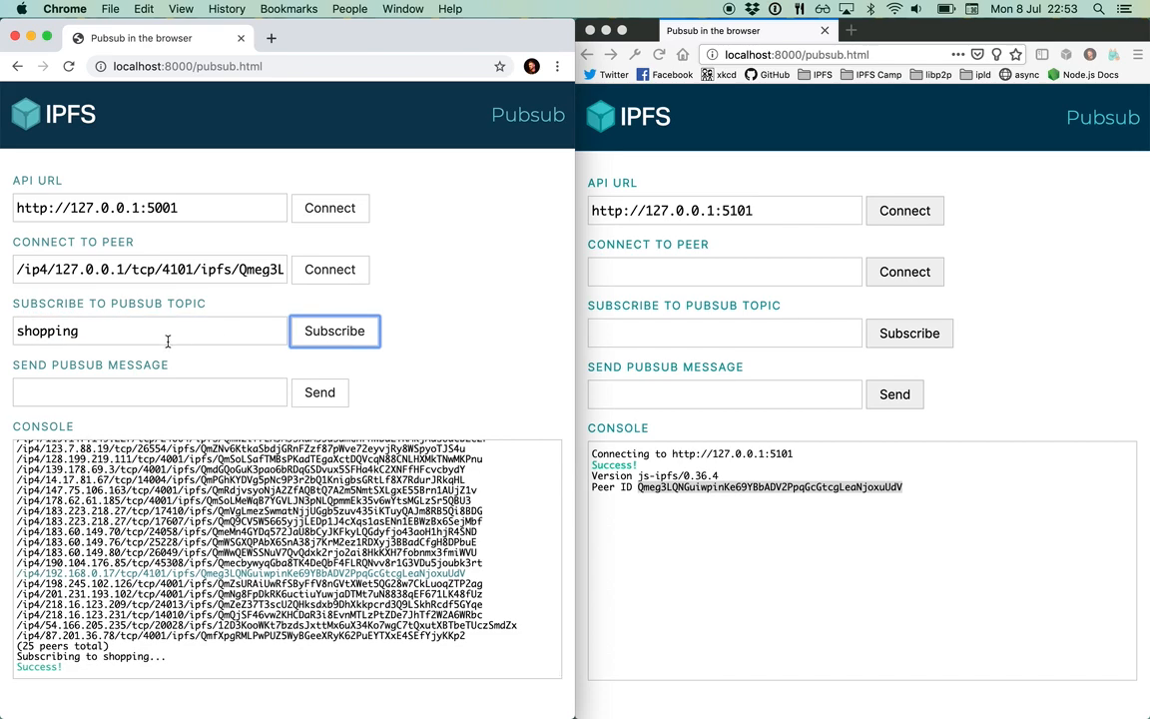
{"action": "left_click", "coordinate": [171, 329]}
Step: Publish apples on shopping from the go-IPFS page, then start a topic on the js-IPFS page
{"action": "left_click", "coordinate": [127, 394]}
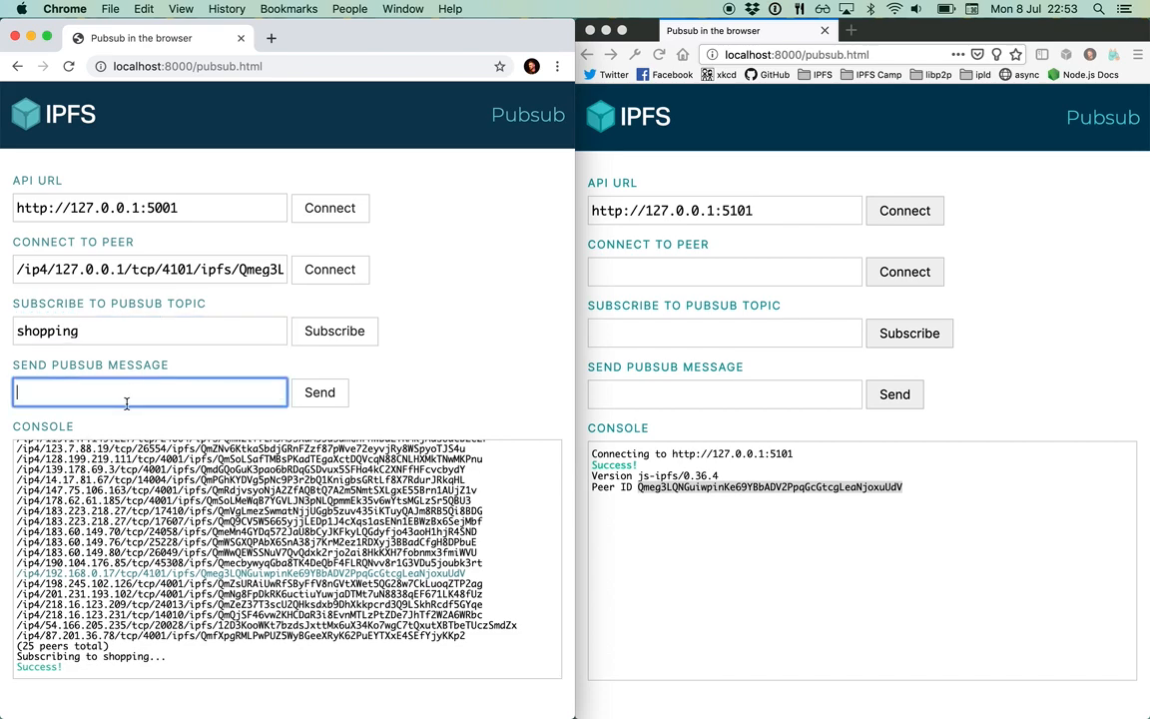
{"action": "type", "text": "apples"}
{"action": "key", "text": "Return"}
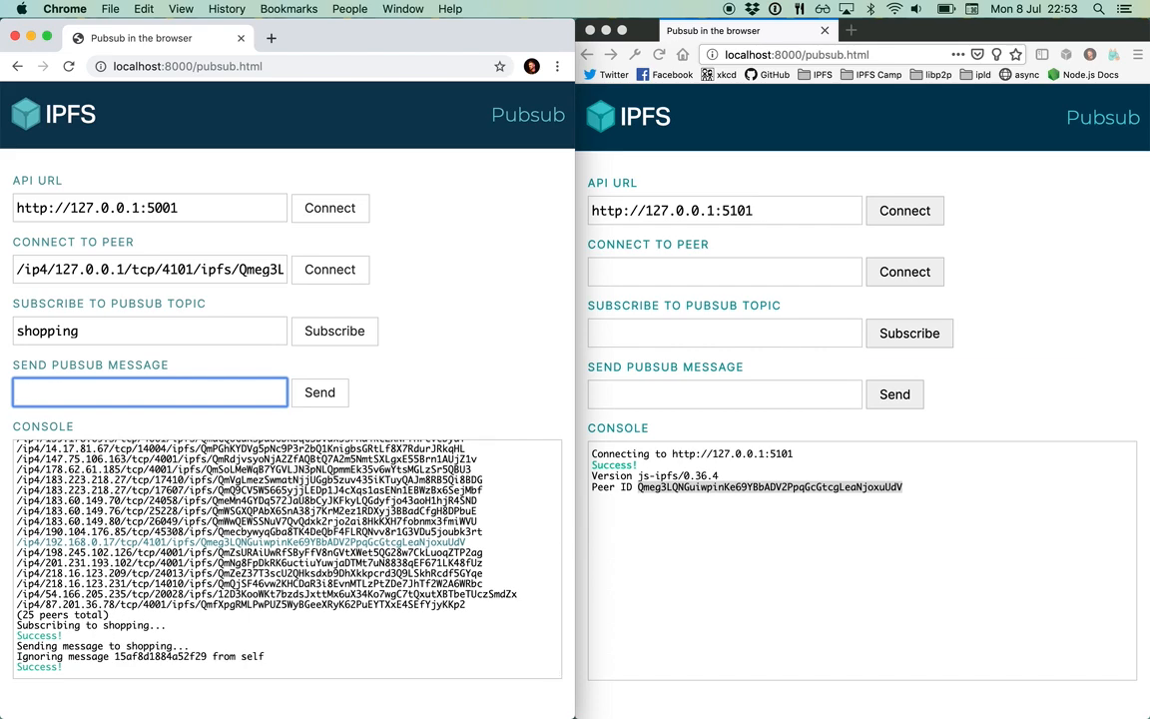
{"action": "left_click", "coordinate": [864, 366]}
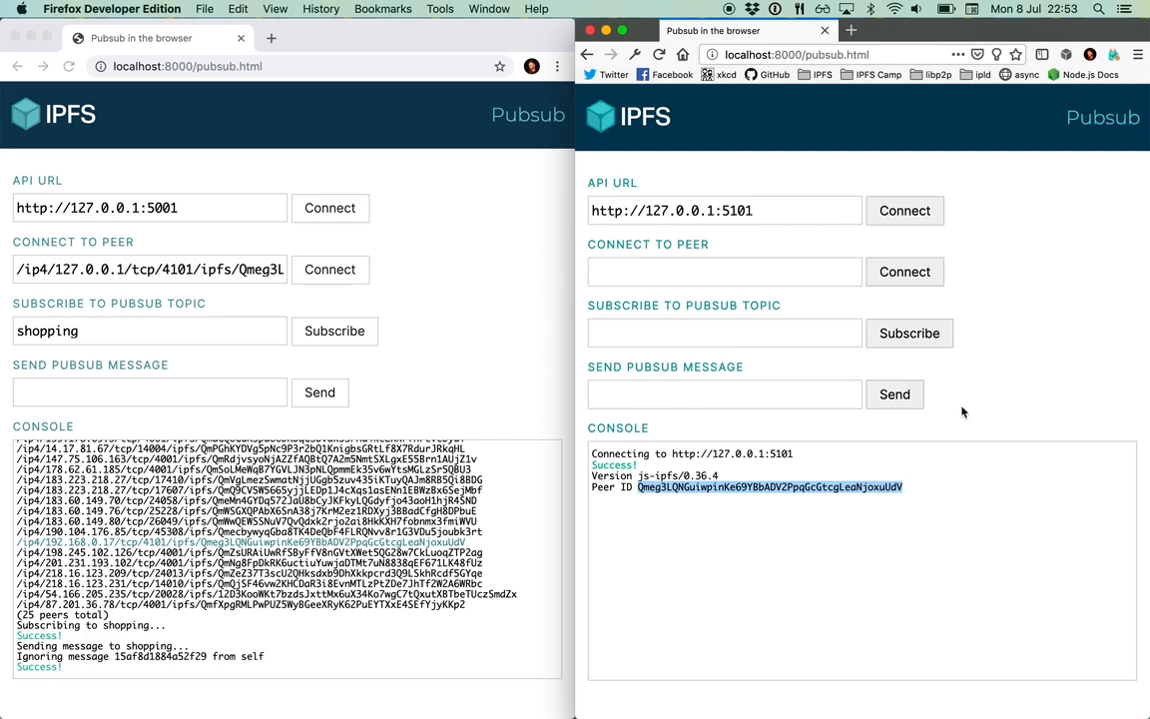
{"action": "left_click", "coordinate": [708, 335]}
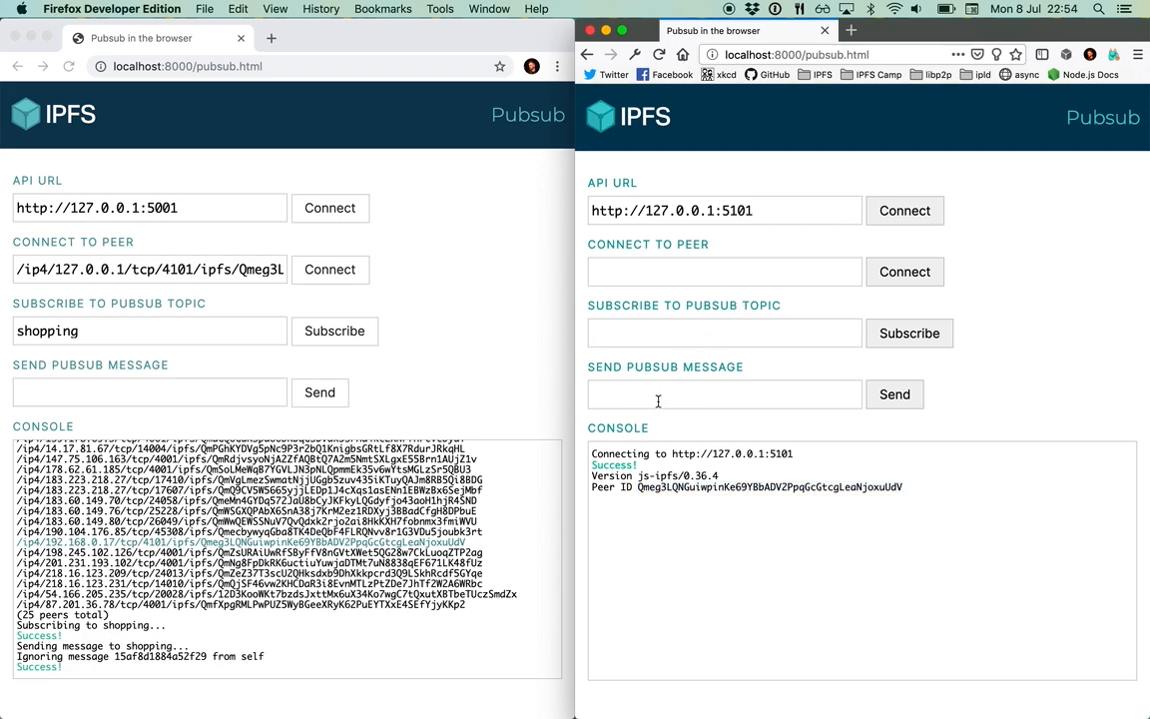
{"action": "type", "text": "s"}
{"action": "type", "text": "hopping"}
{"action": "left_click", "coordinate": [909, 333]}
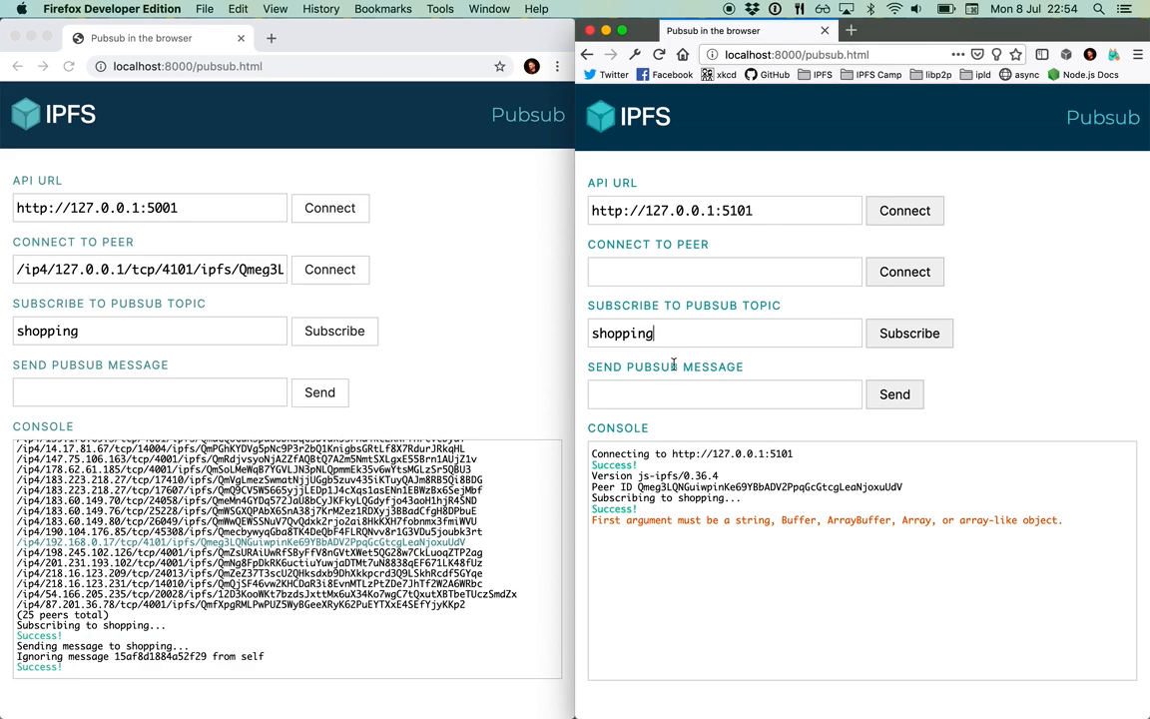
{"action": "left_click", "coordinate": [676, 397]}
{"action": "type", "text": "pears"}
{"action": "key", "text": "Return"}
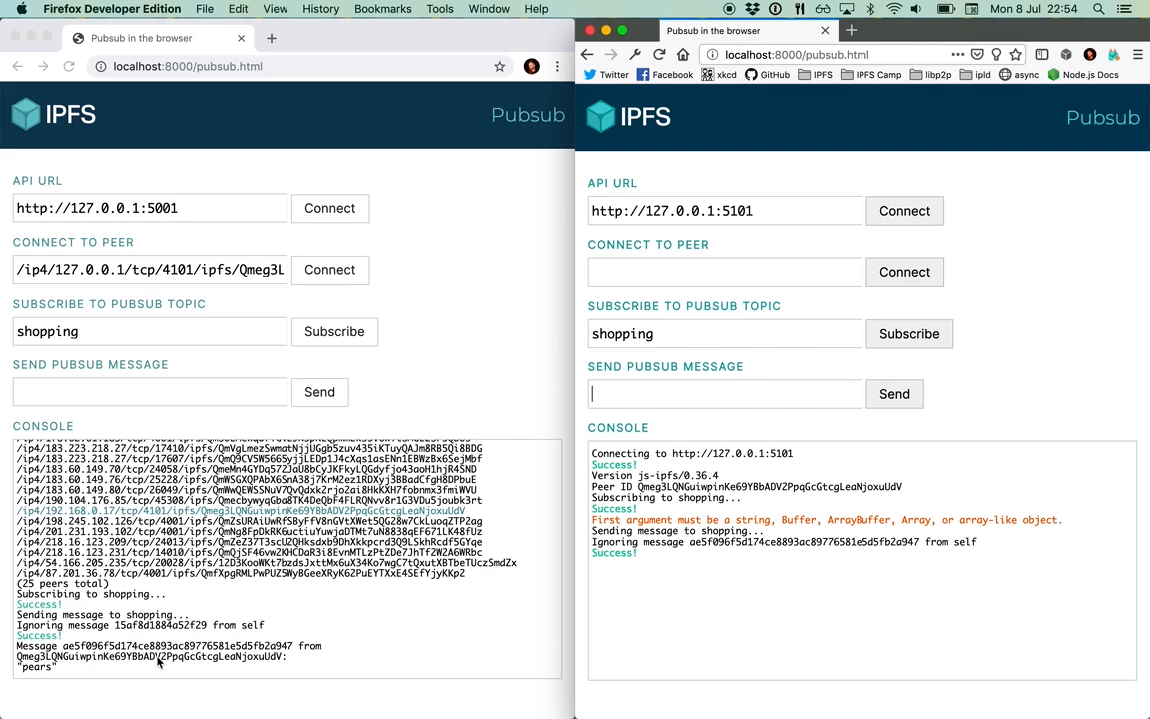
{"action": "left_click", "coordinate": [90, 597]}
{"action": "left_click_drag", "start_coordinate": [60, 667], "coordinate": [17, 646]}
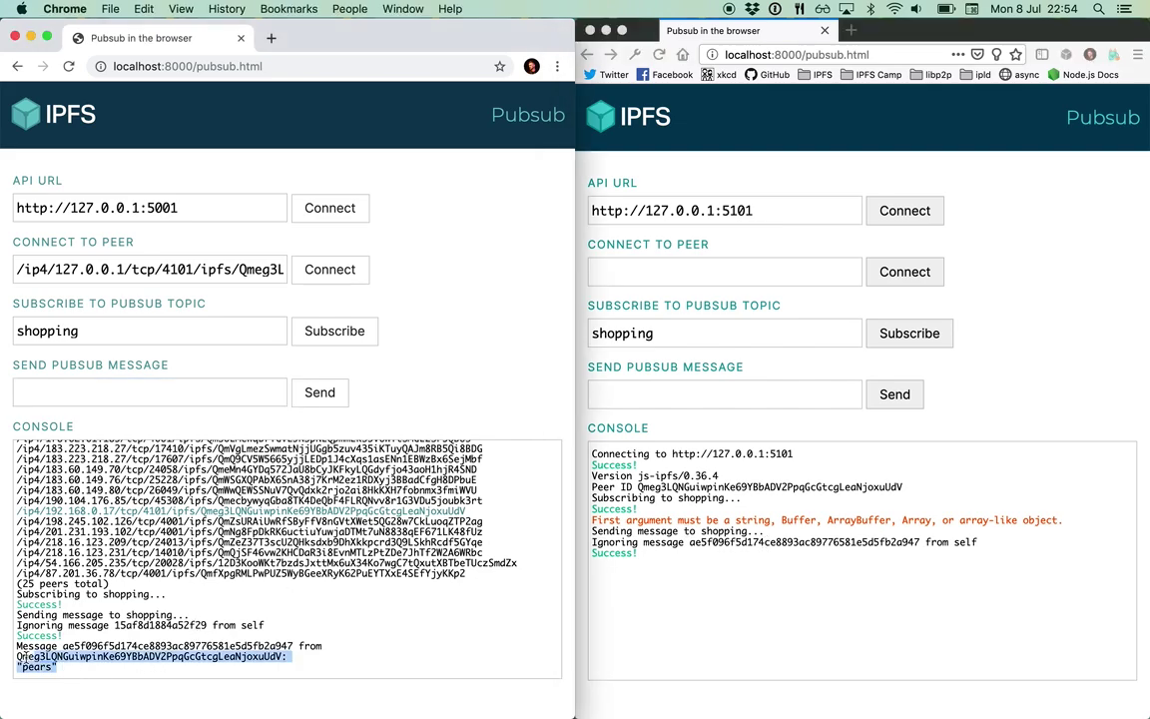
{"action": "left_click", "coordinate": [70, 646]}
{"action": "double_click", "coordinate": [90, 657]}
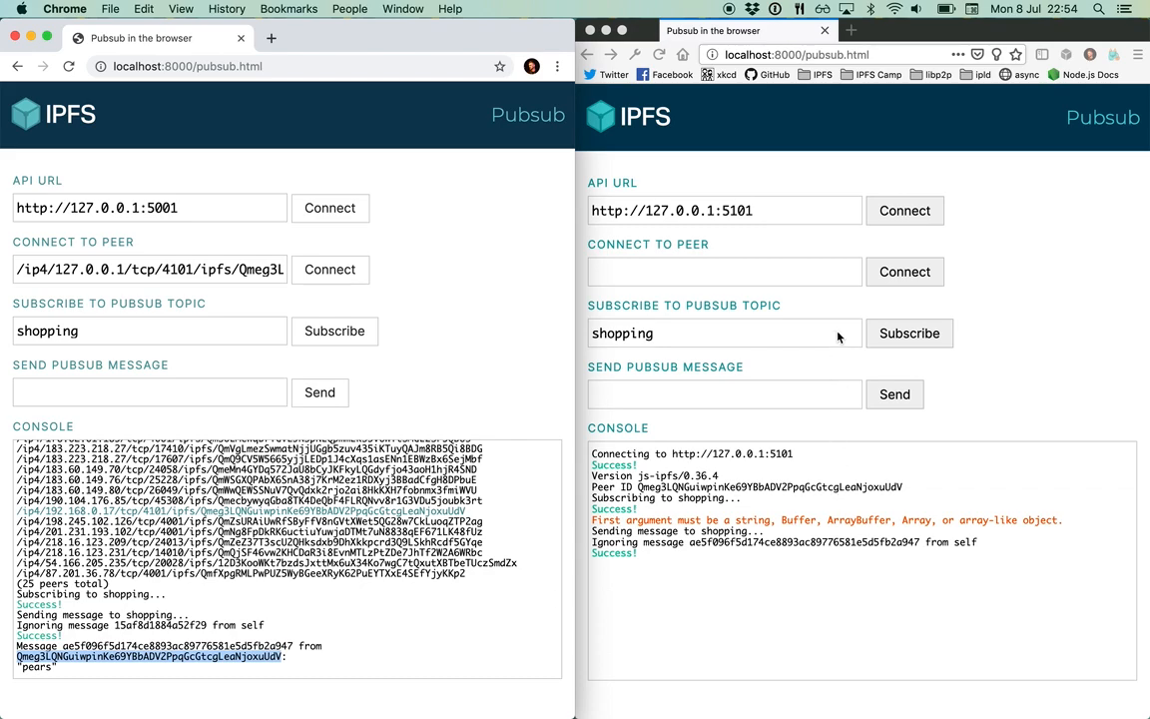
{"action": "left_click", "coordinate": [699, 444]}
{"action": "double_click", "coordinate": [766, 489]}
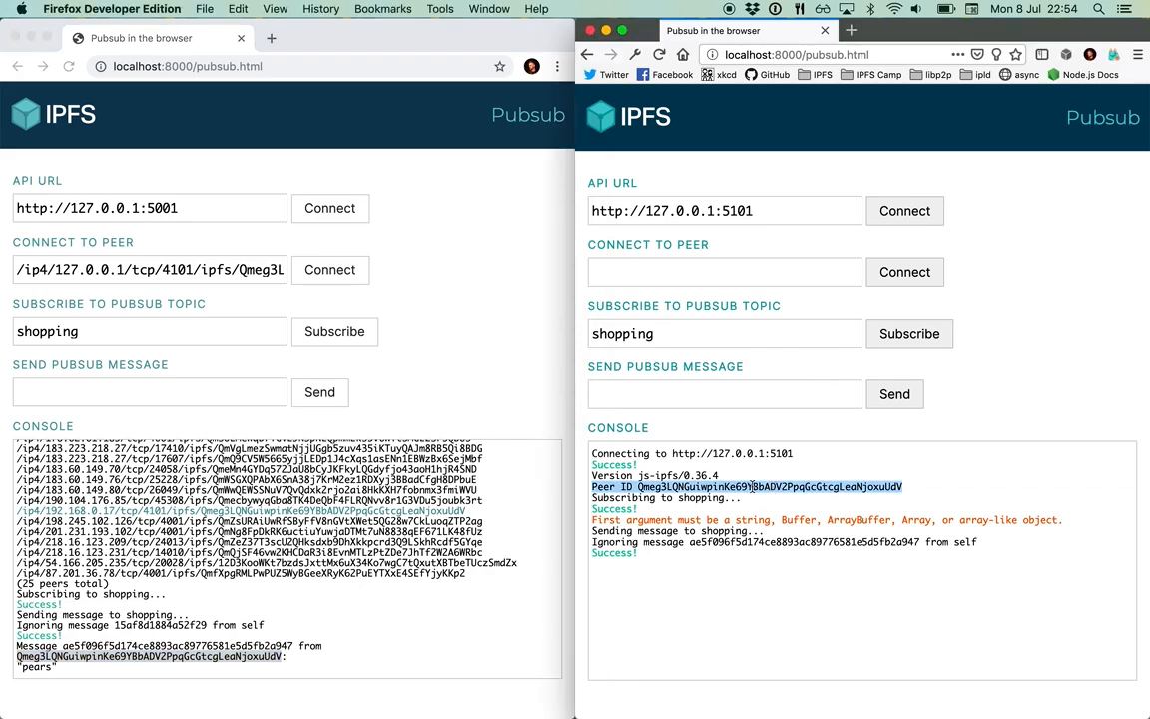
{"action": "left_click", "coordinate": [182, 392]}
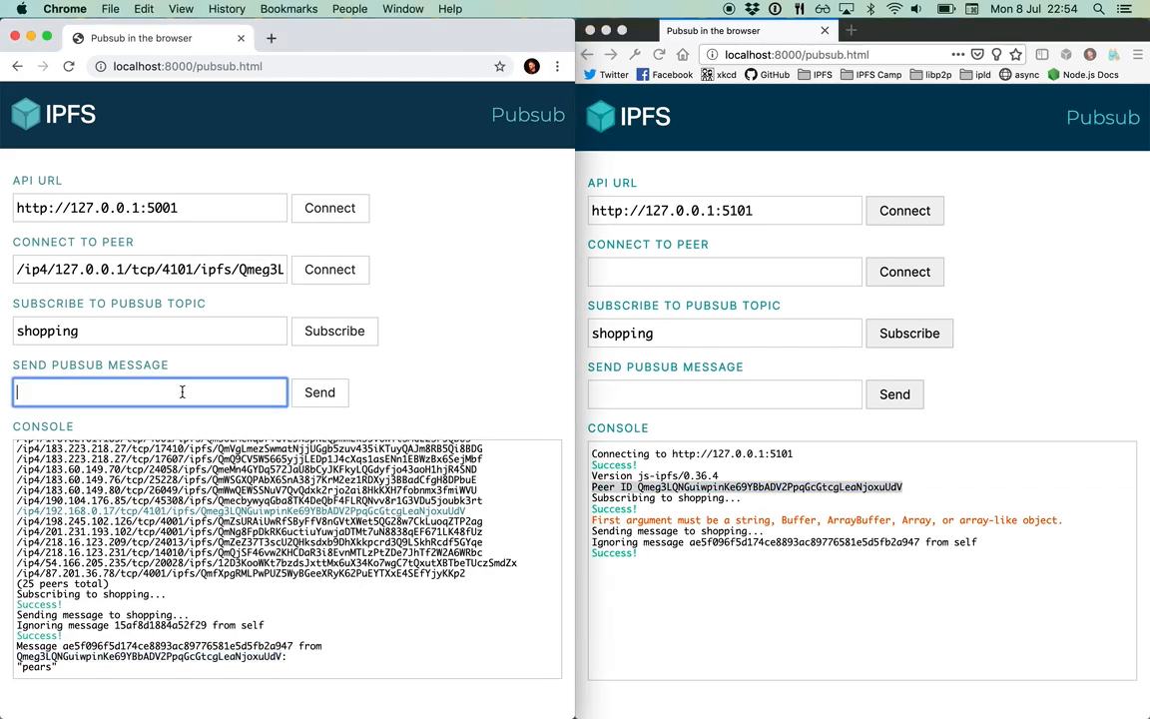
{"action": "type", "text": "cheese"}
Step: Publish cheese on shopping from the go-IPFS page and watch it arrive in the js-IPFS console
{"action": "key", "text": "Return"}
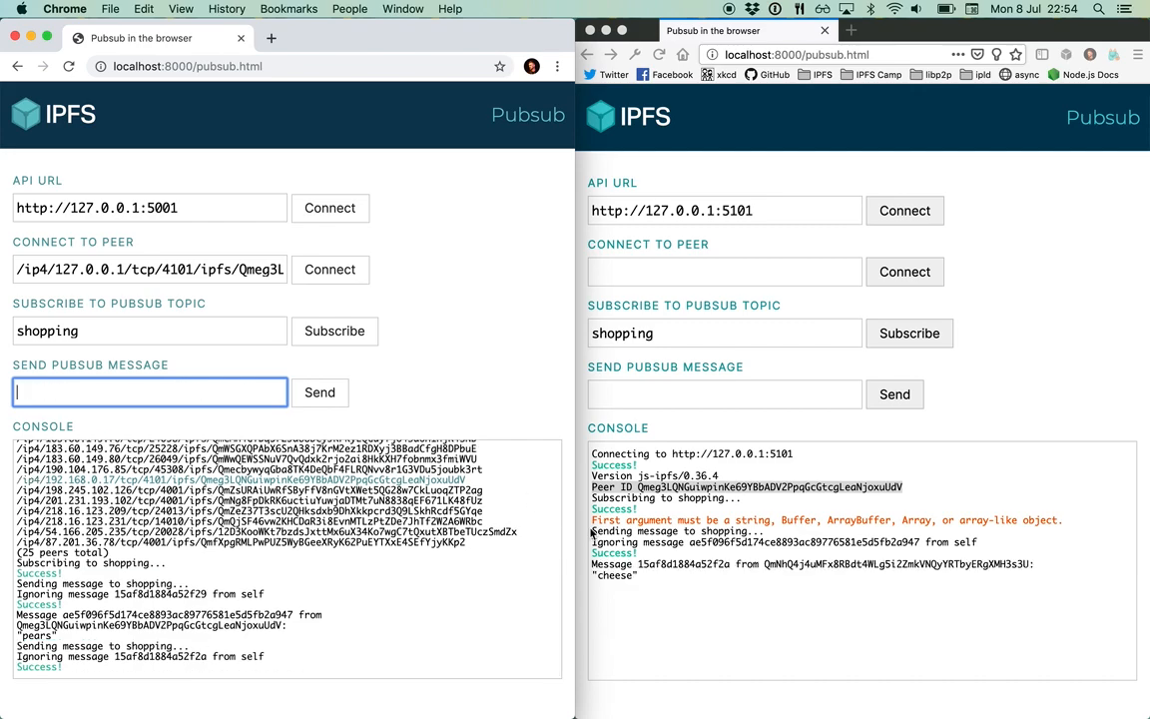
{"action": "left_click", "coordinate": [574, 496]}
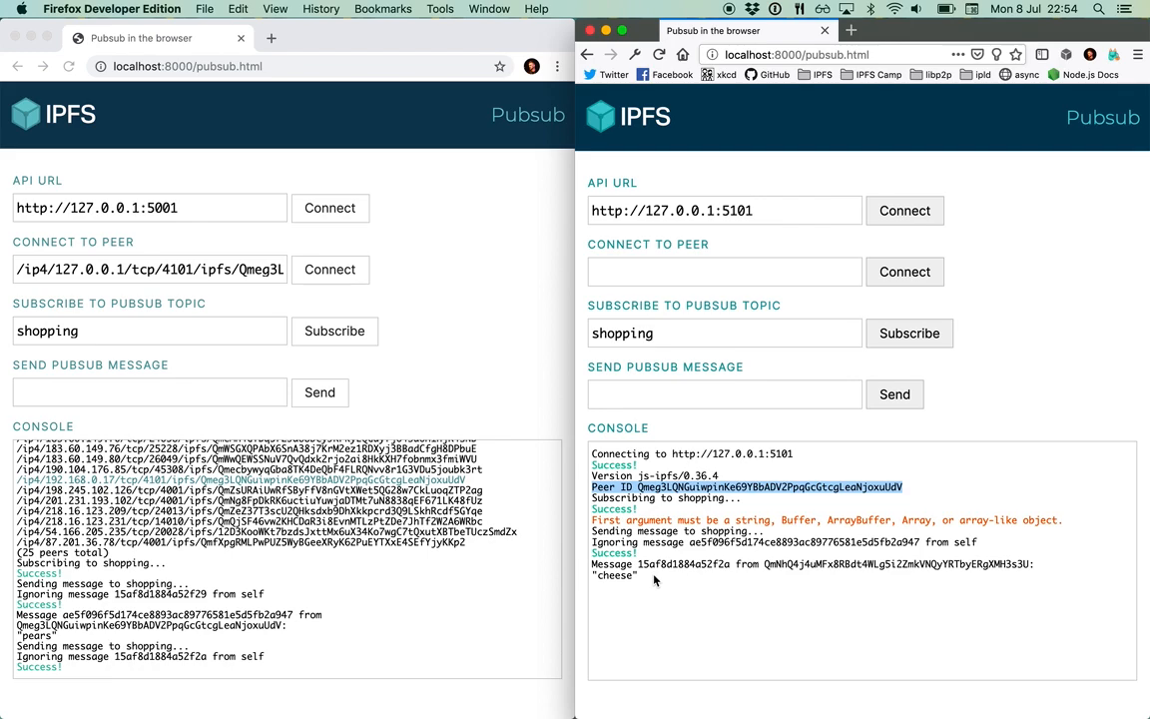
{"action": "double_click", "coordinate": [175, 331]}
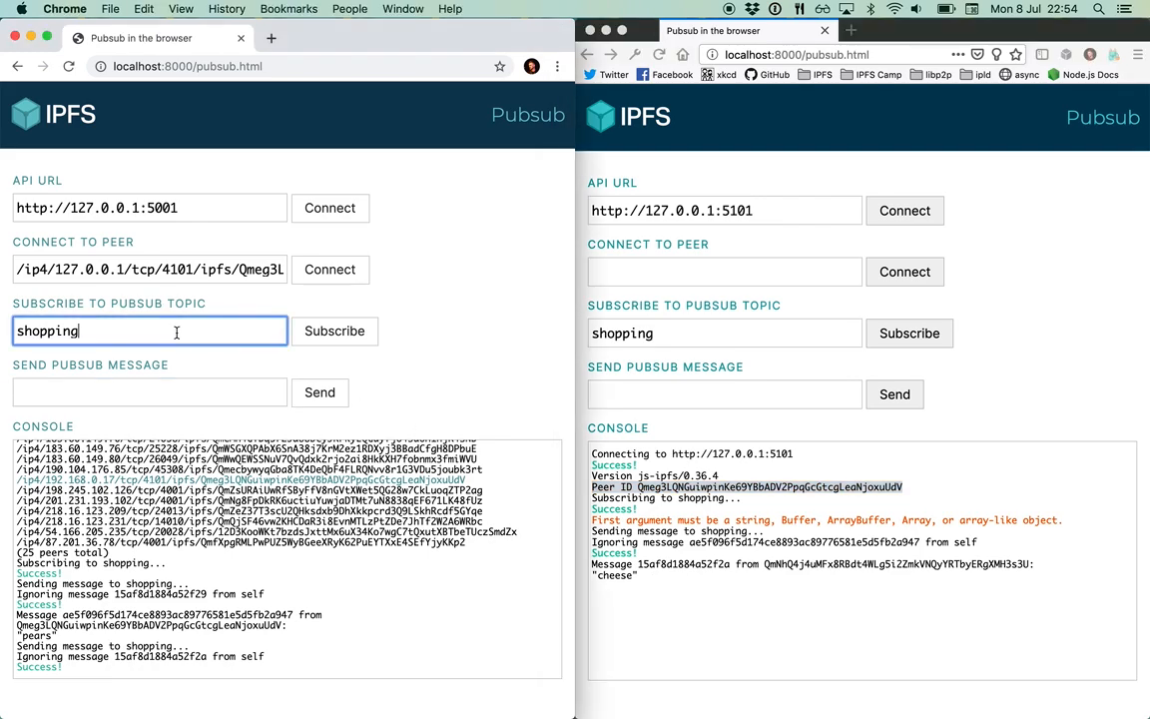
Step: Resubscribe the js-IPFS page to games, then publish bananas on shopping from the go-IPFS page
{"action": "double_click", "coordinate": [688, 332]}
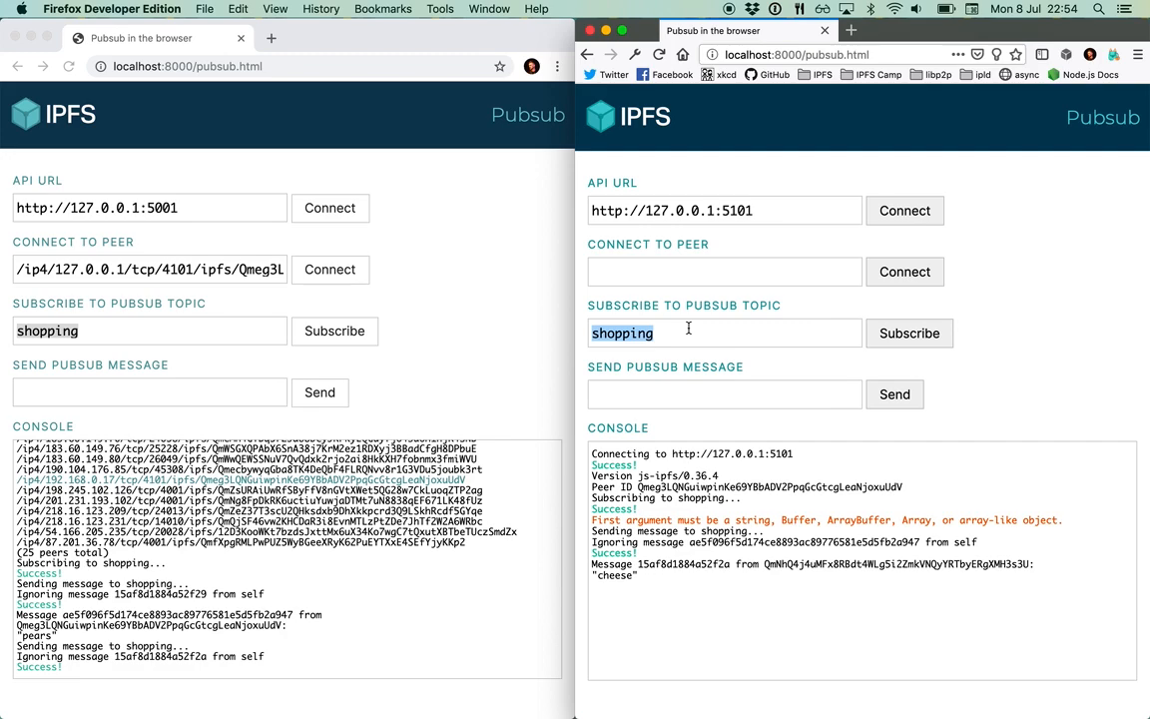
{"action": "type", "text": "games"}
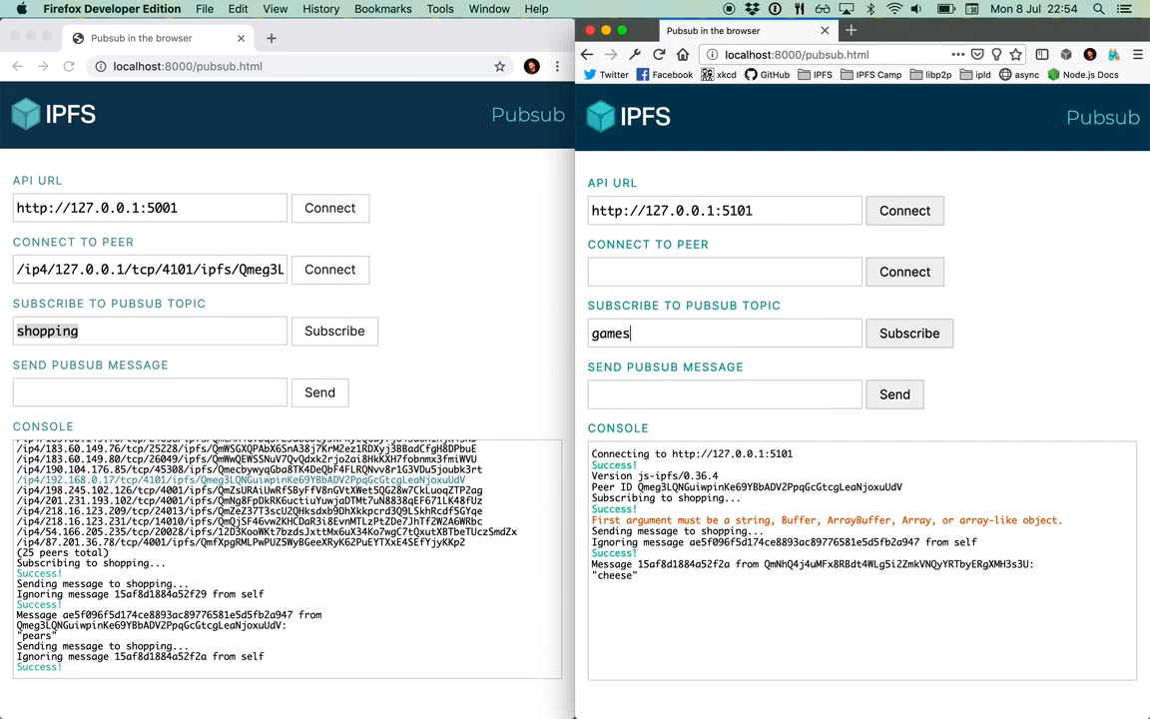
{"action": "key", "text": "Return"}
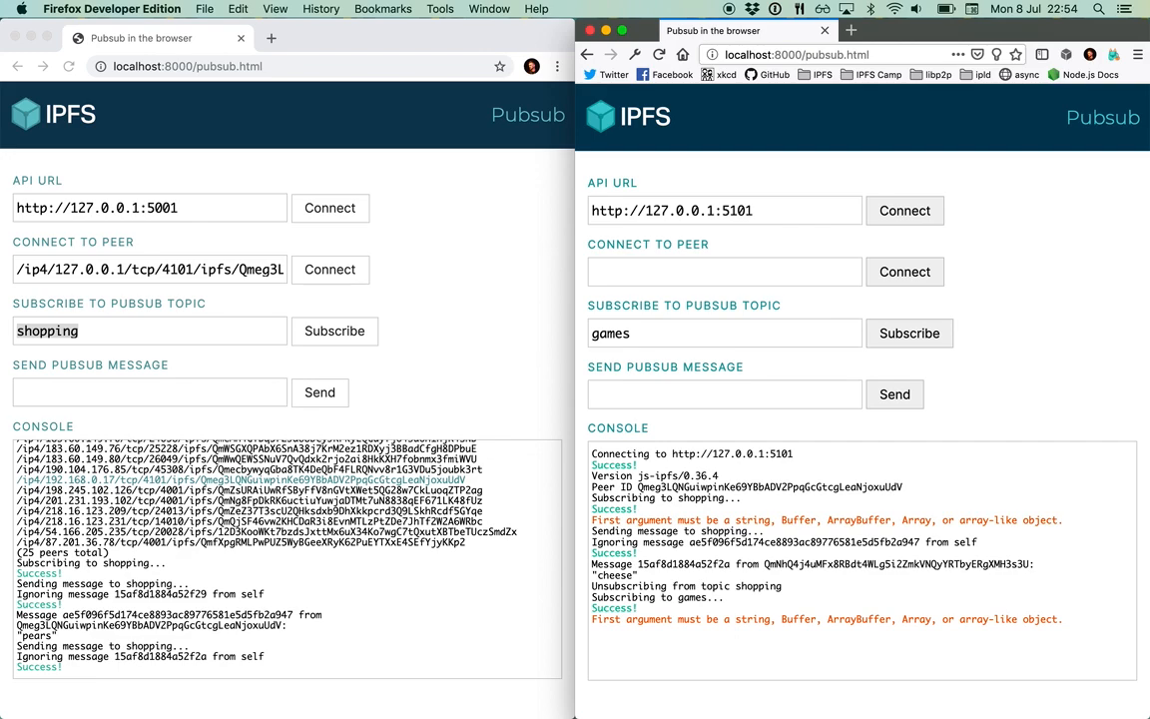
{"action": "left_click", "coordinate": [205, 393]}
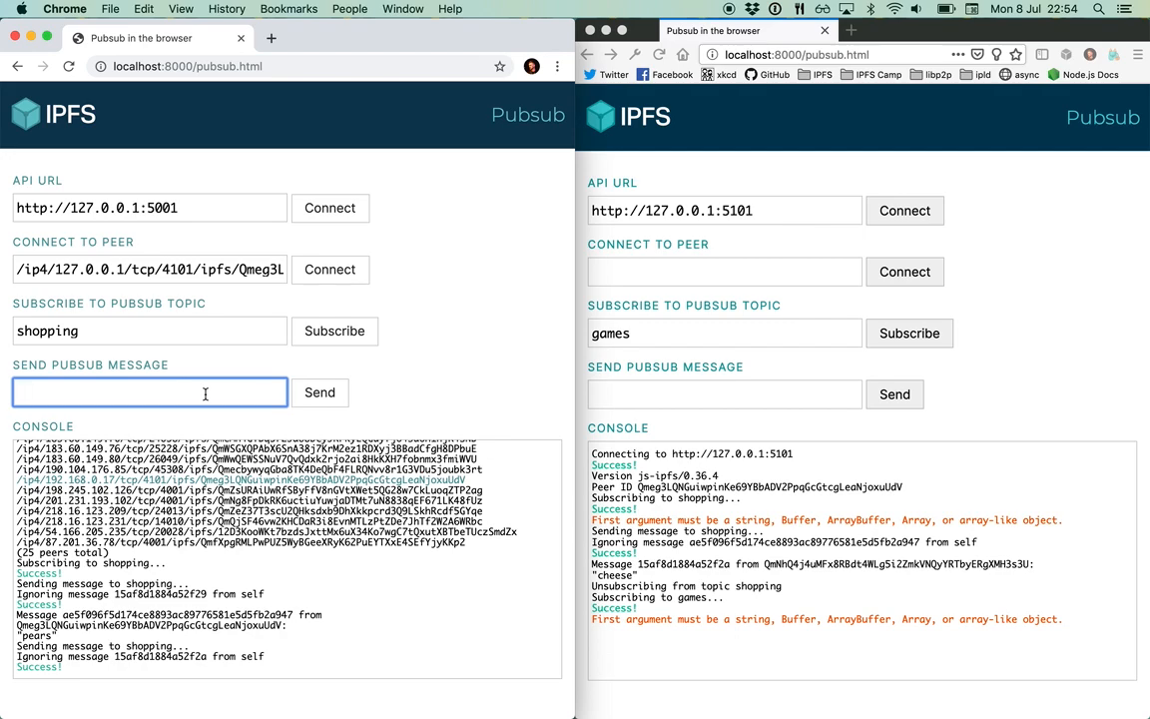
{"action": "type", "text": "banana"}
{"action": "type", "text": "s"}
{"action": "key", "text": "Return"}
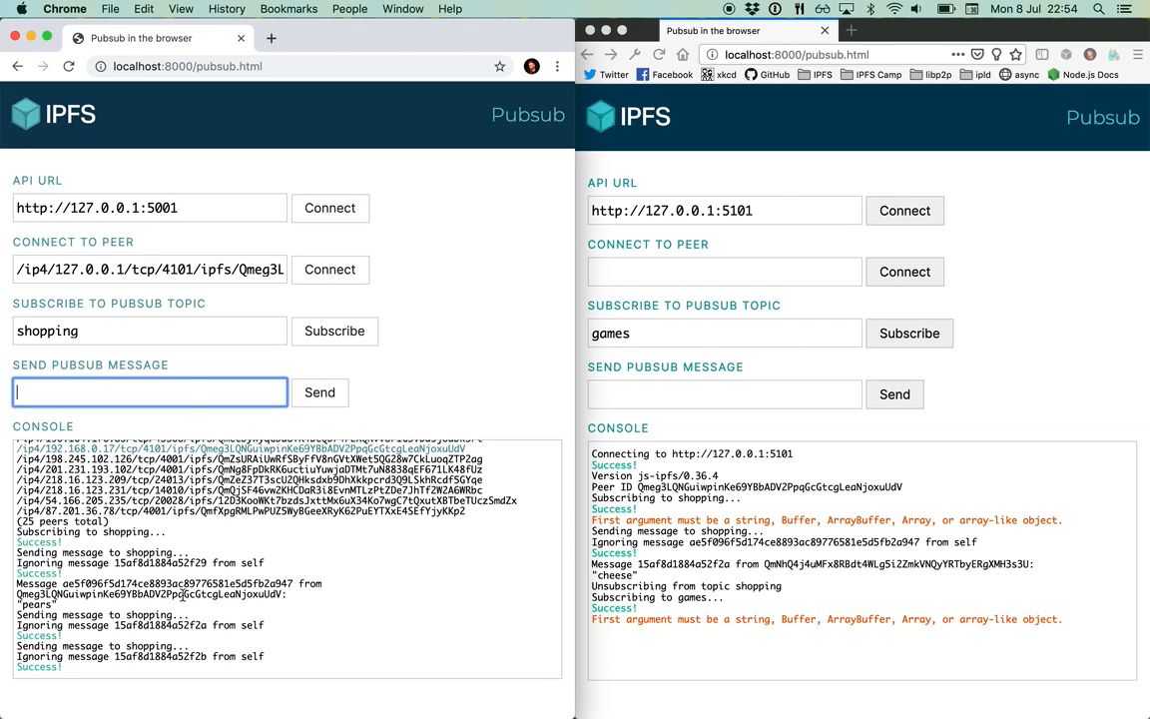
Step: Check the js-IPFS page never received bananas and select the go-IPFS page's topic for replacing
{"action": "left_click", "coordinate": [229, 584]}
{"action": "left_click", "coordinate": [727, 520]}
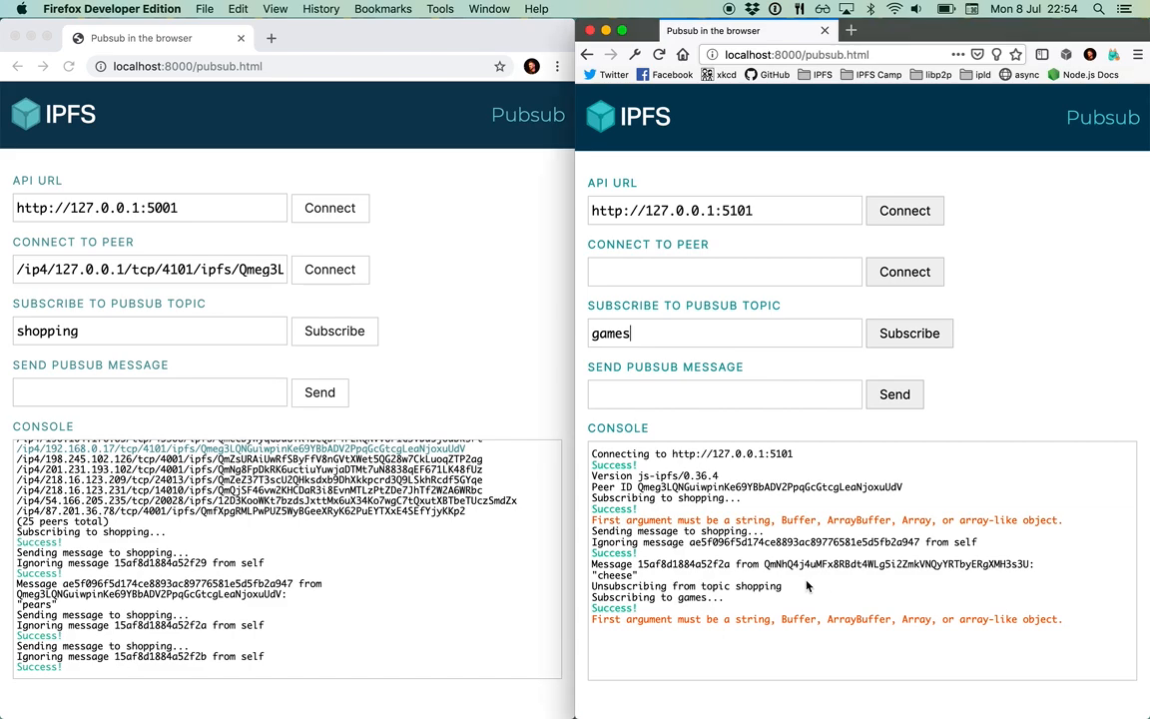
{"action": "left_click", "coordinate": [699, 396]}
{"action": "double_click", "coordinate": [158, 336]}
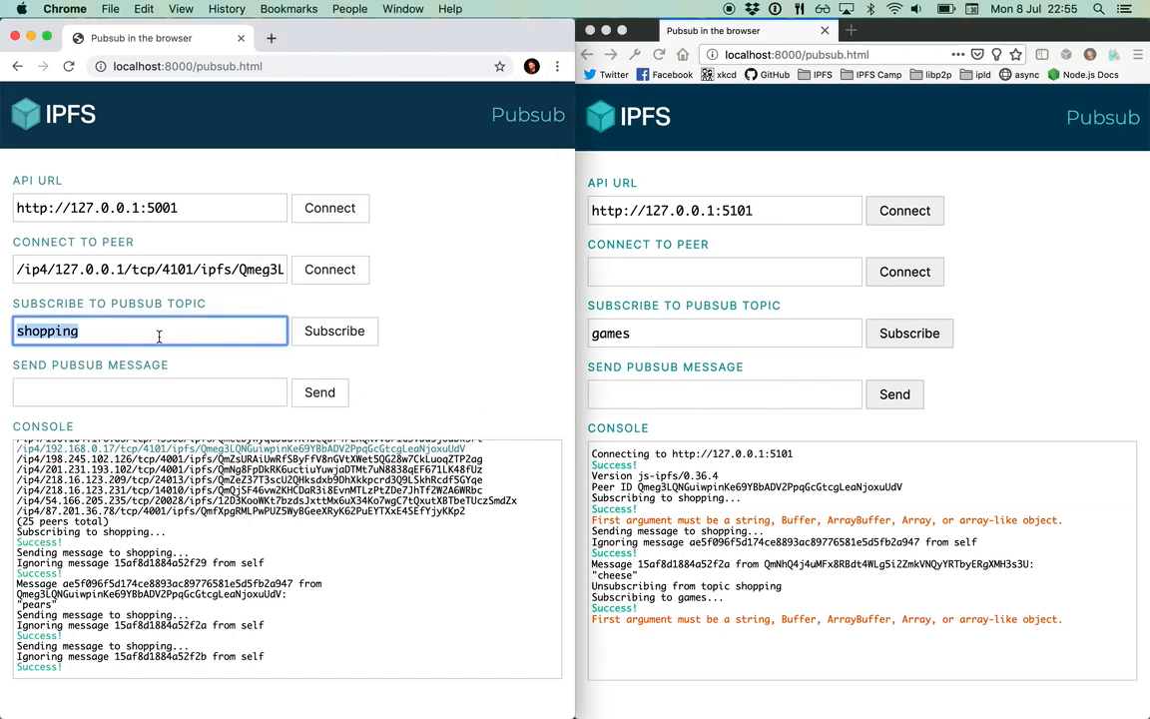
{"action": "type", "text": "games"}
Step: Resubscribe the go-IPFS page to games and mark its log line about leaving shopping
{"action": "key", "text": "Return"}
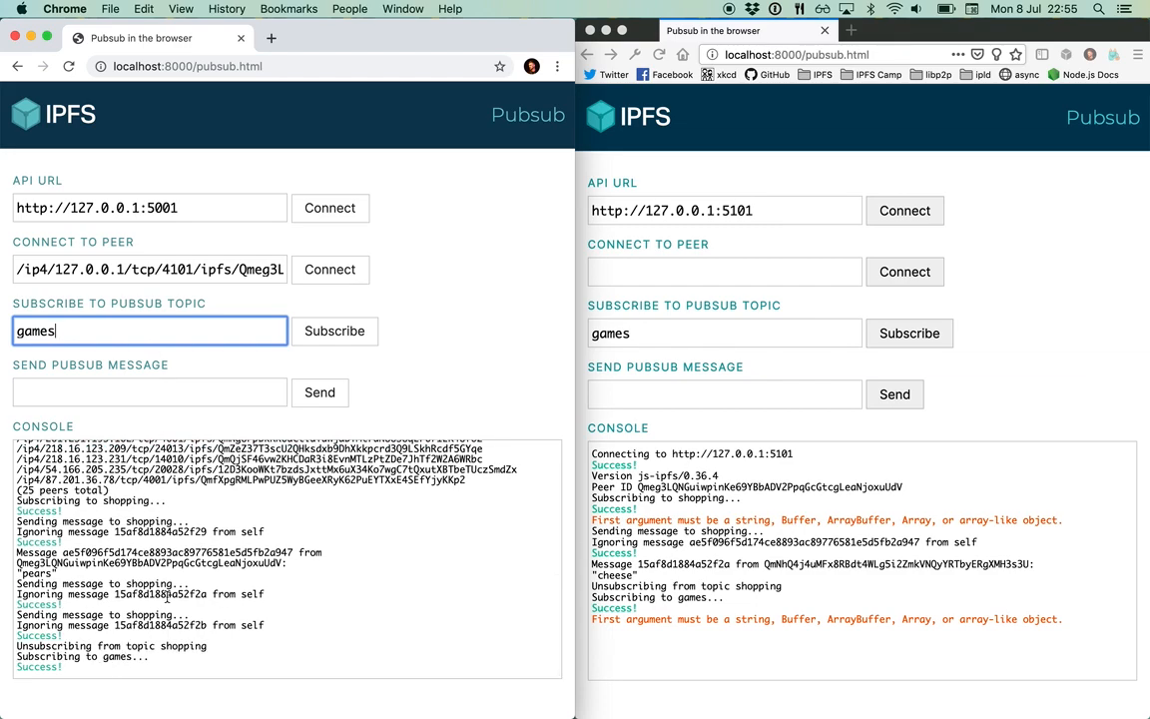
{"action": "left_click_drag", "start_coordinate": [17, 645], "coordinate": [206, 645]}
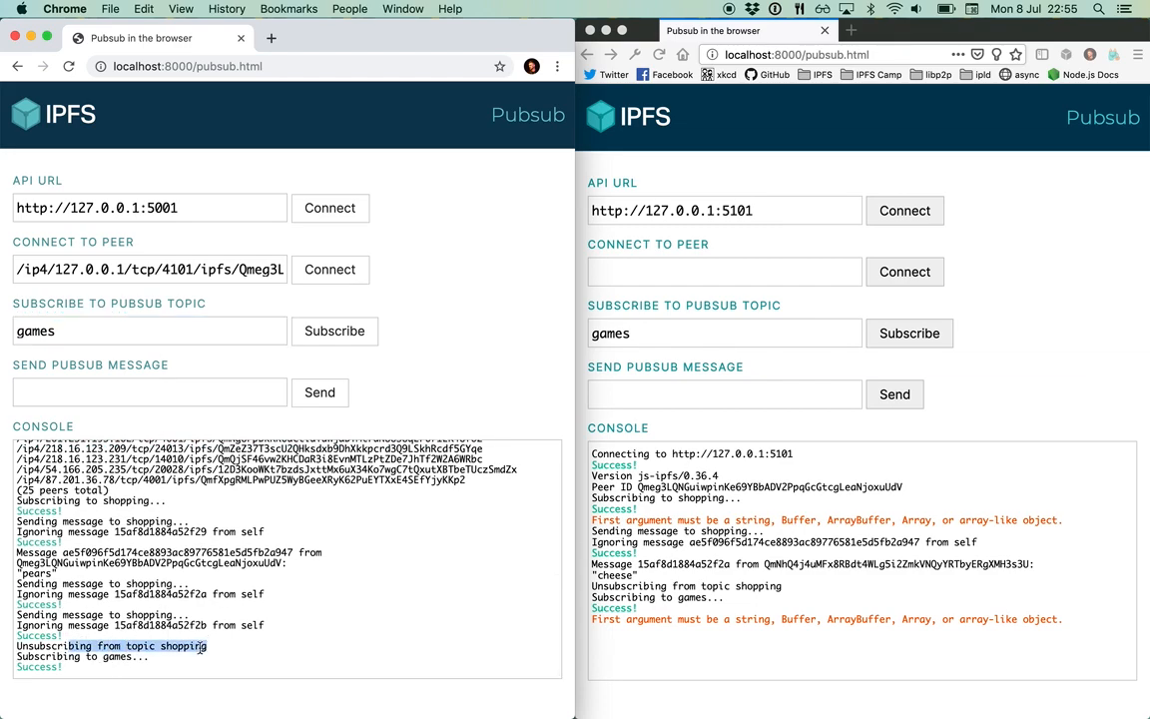
{"action": "left_click", "coordinate": [150, 599]}
{"action": "left_click", "coordinate": [713, 403]}
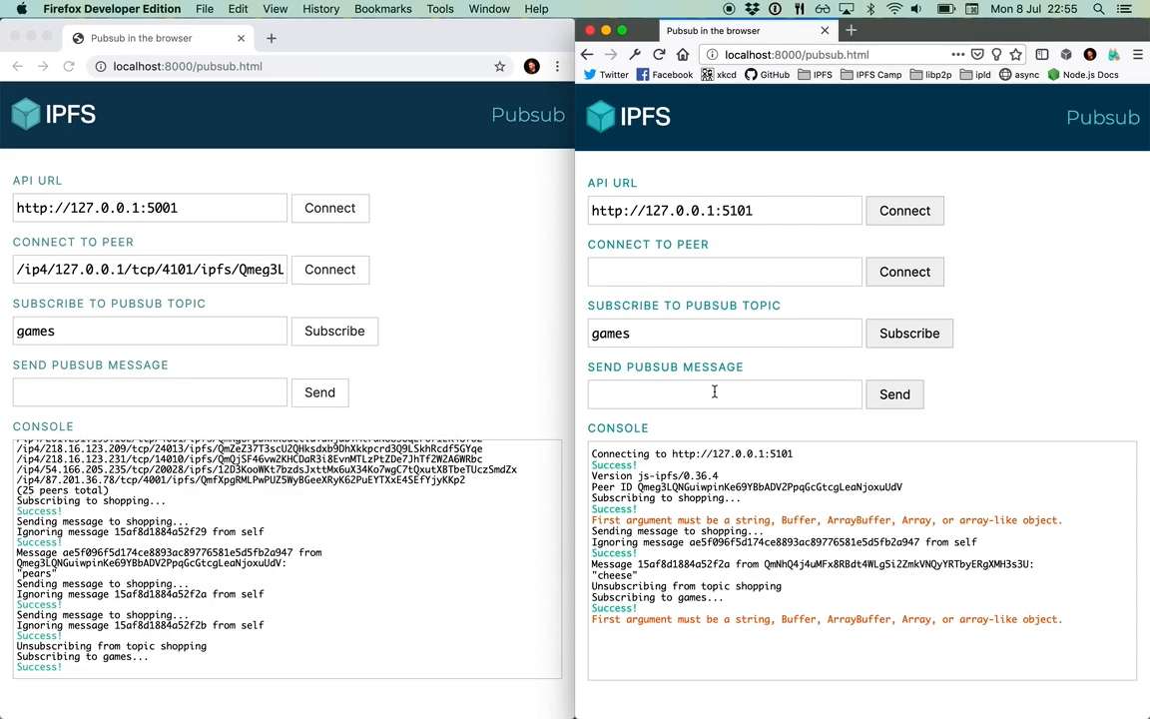
{"action": "type", "text": "twist"}
{"action": "type", "text": "er"}
Step: Publish twister on games from the js-IPFS page and see it arrive in the go-IPFS console
{"action": "key", "text": "Return"}
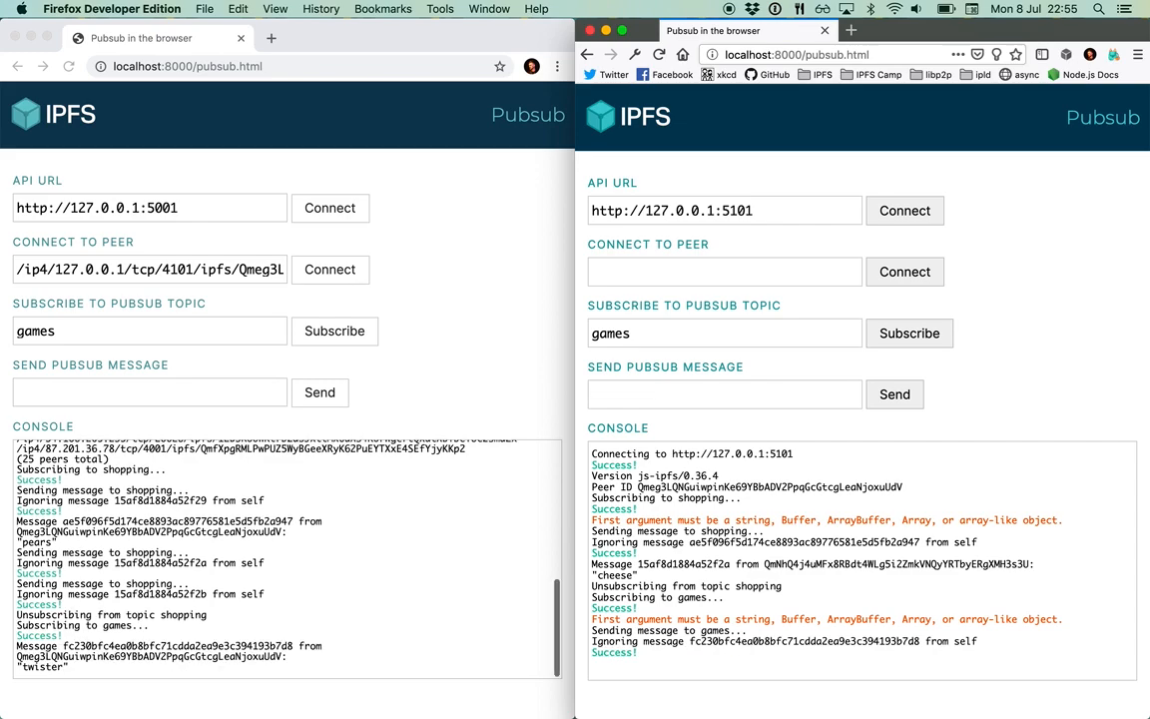
{"action": "left_click", "coordinate": [227, 662]}
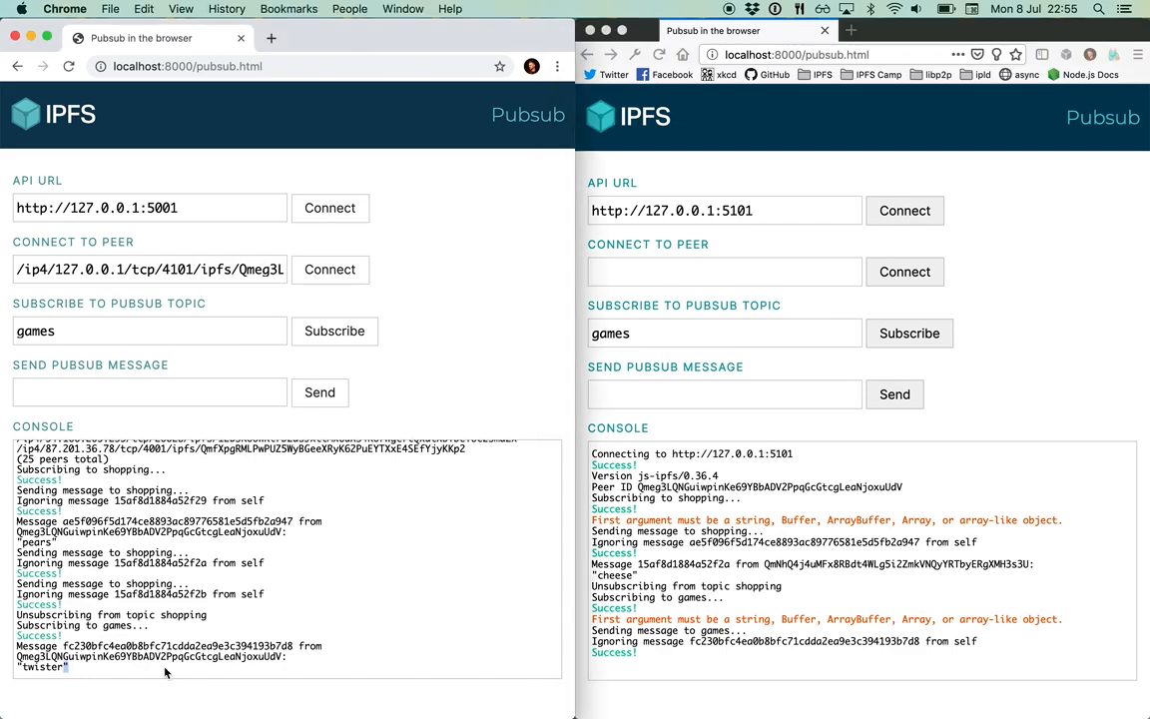
{"action": "left_click", "coordinate": [798, 571]}
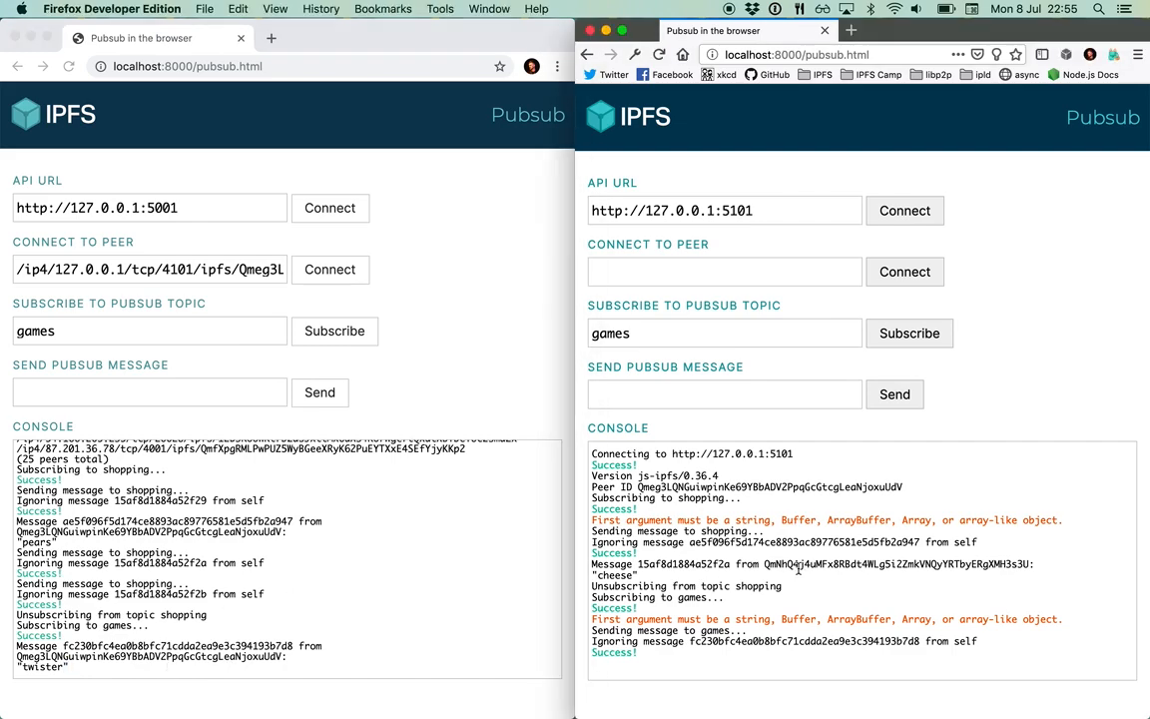